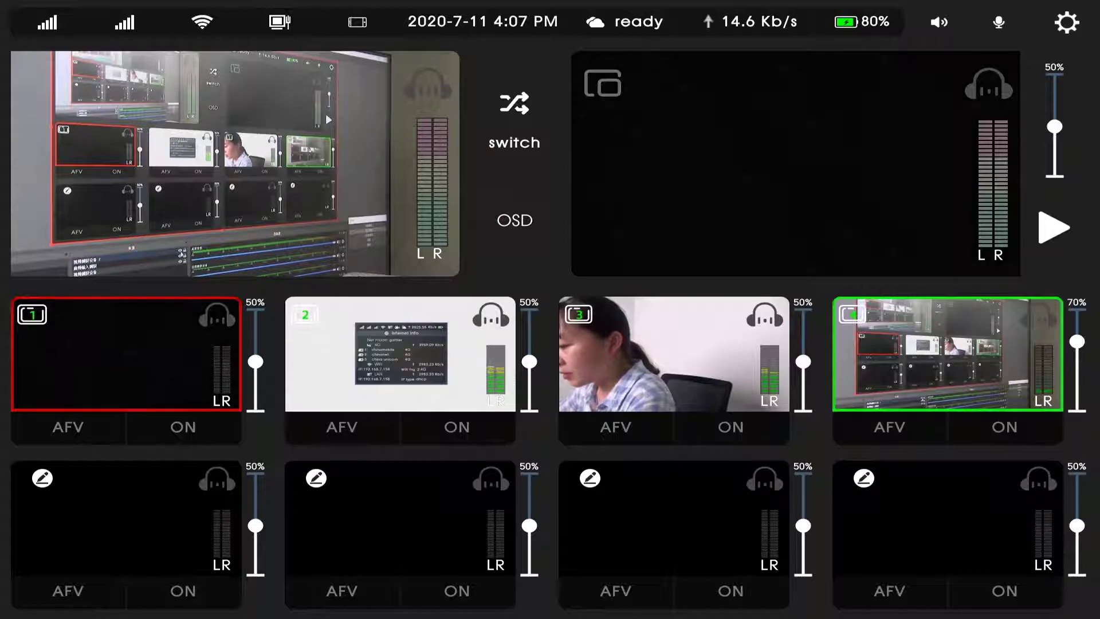
# Examine the network status and device information pages opened from the status indicators, returning to the multiview after each one.
pyautogui.click(47, 22)
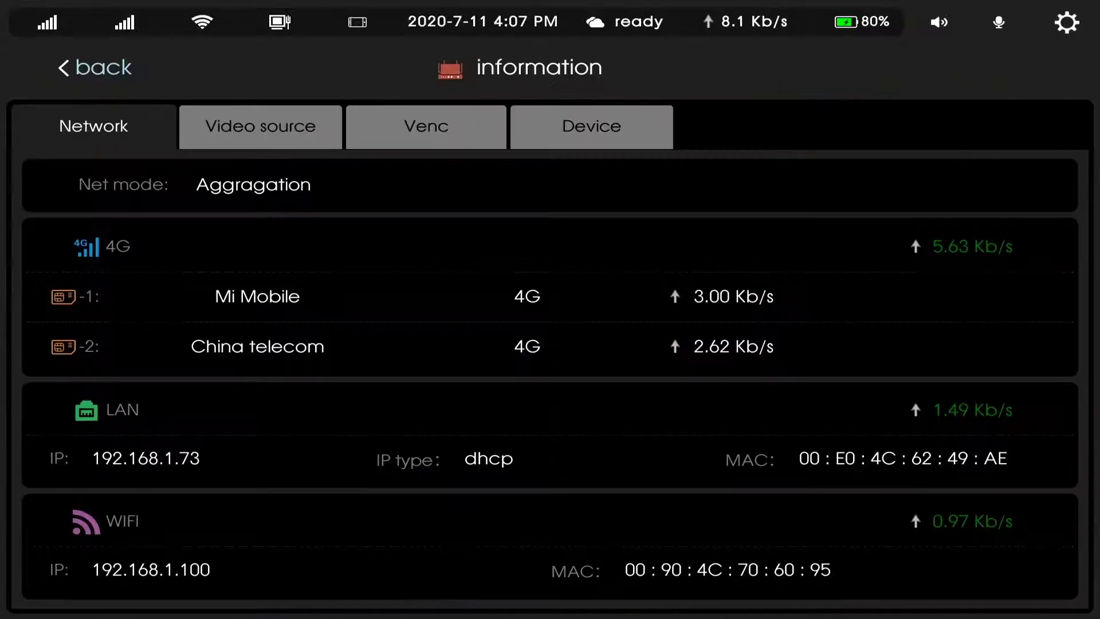
pyautogui.click(95, 67)
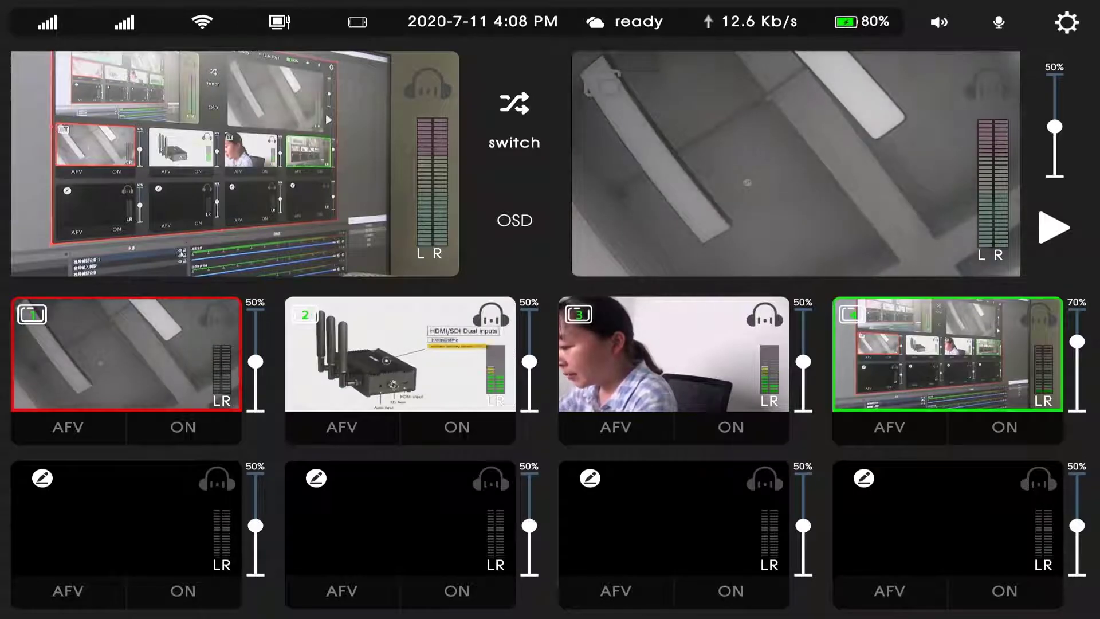
pyautogui.click(47, 23)
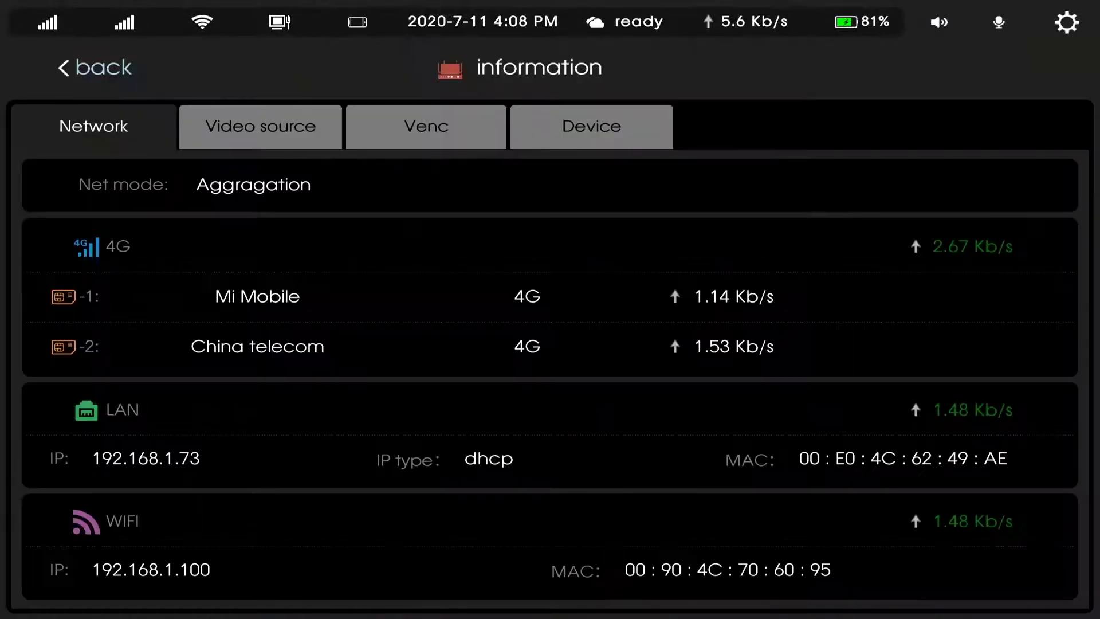
pyautogui.click(95, 67)
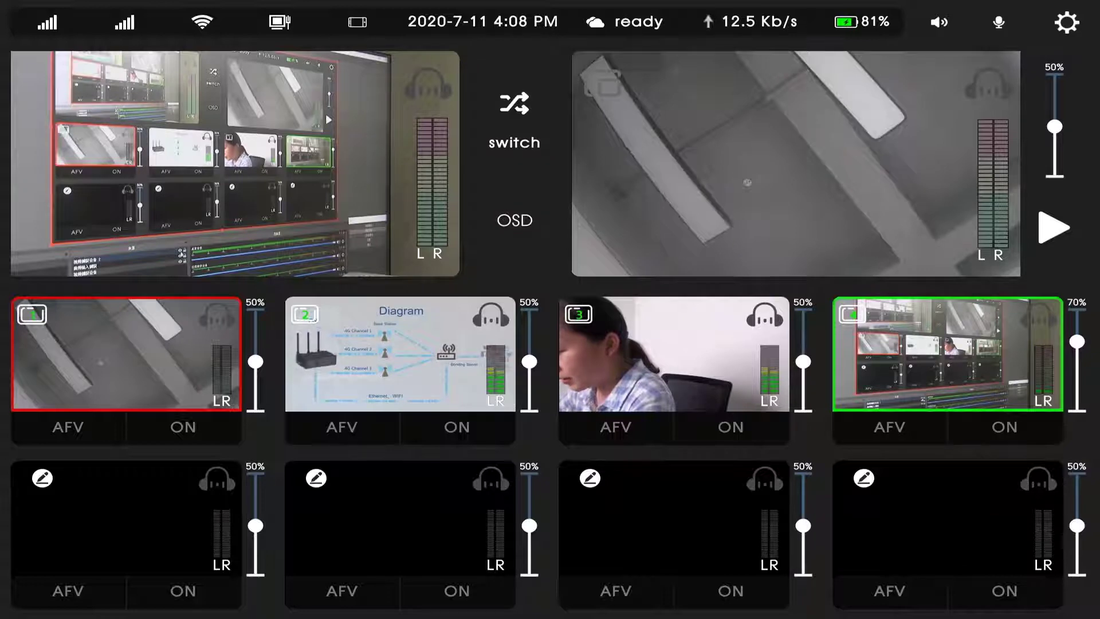
pyautogui.click(280, 22)
pyautogui.click(96, 68)
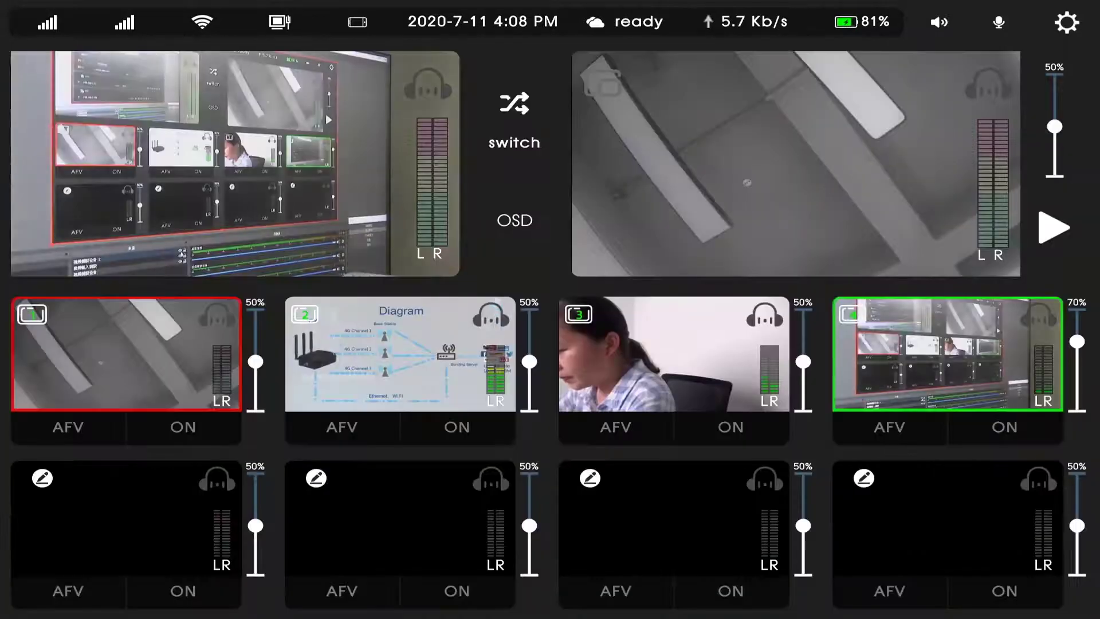
pyautogui.click(358, 22)
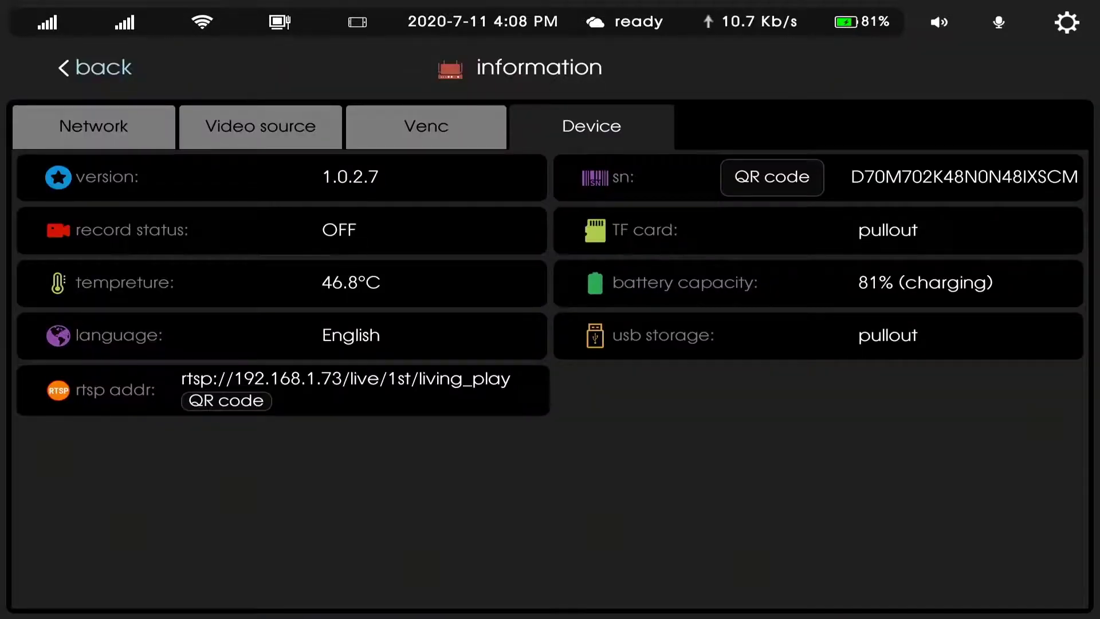
pyautogui.click(94, 67)
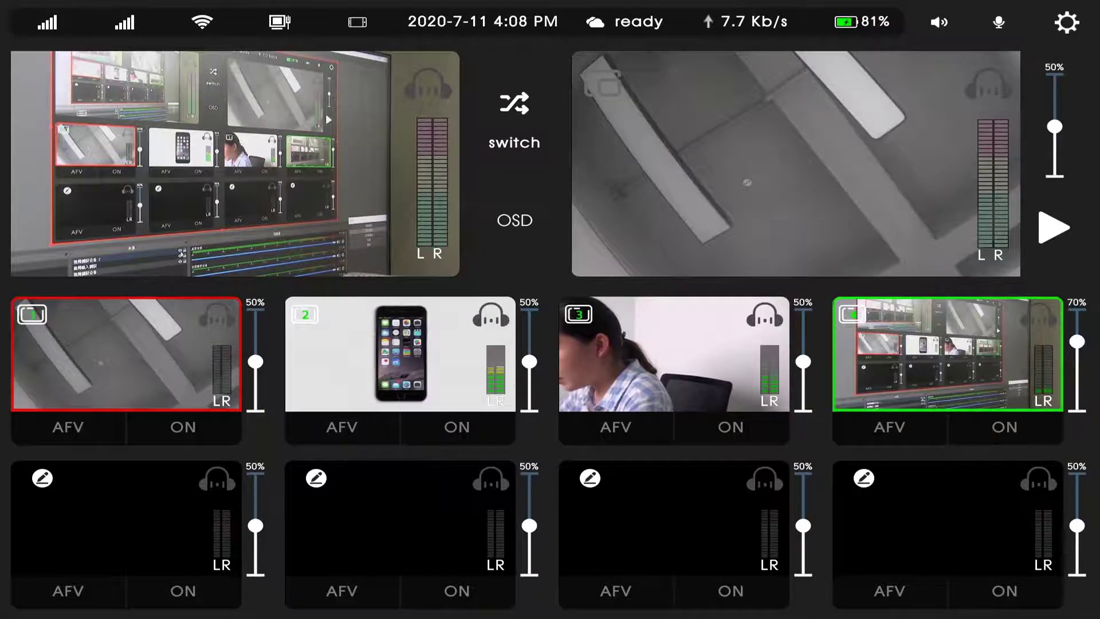
pyautogui.click(457, 21)
pyautogui.click(95, 67)
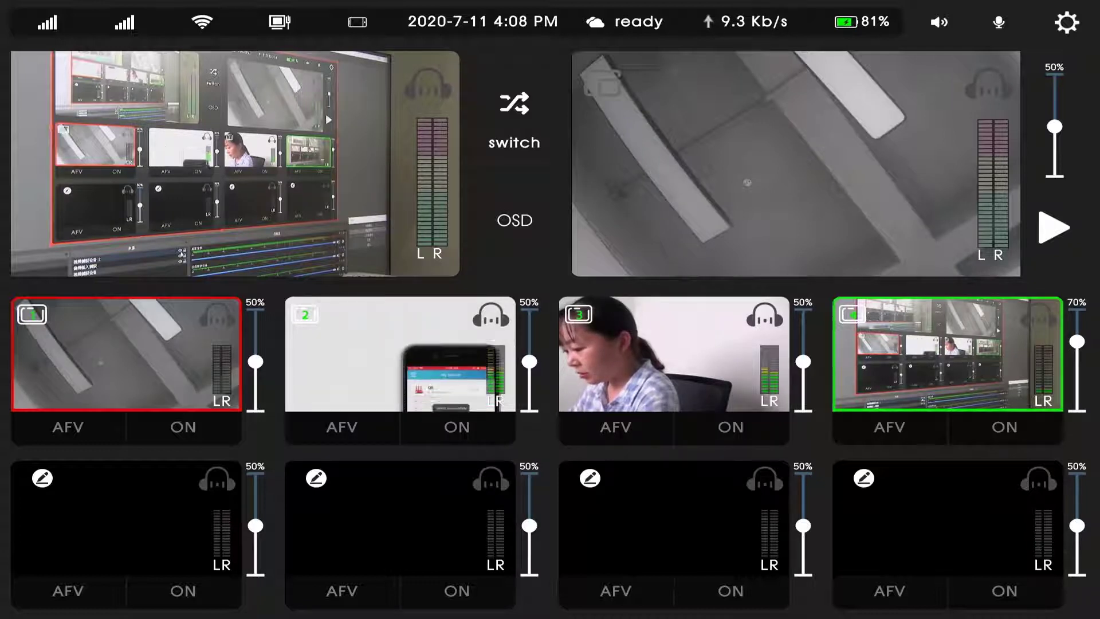
# Preview channels 1 to 4 in turn and the first empty channel, and return the preview to channel 1.
pyautogui.click(126, 354)
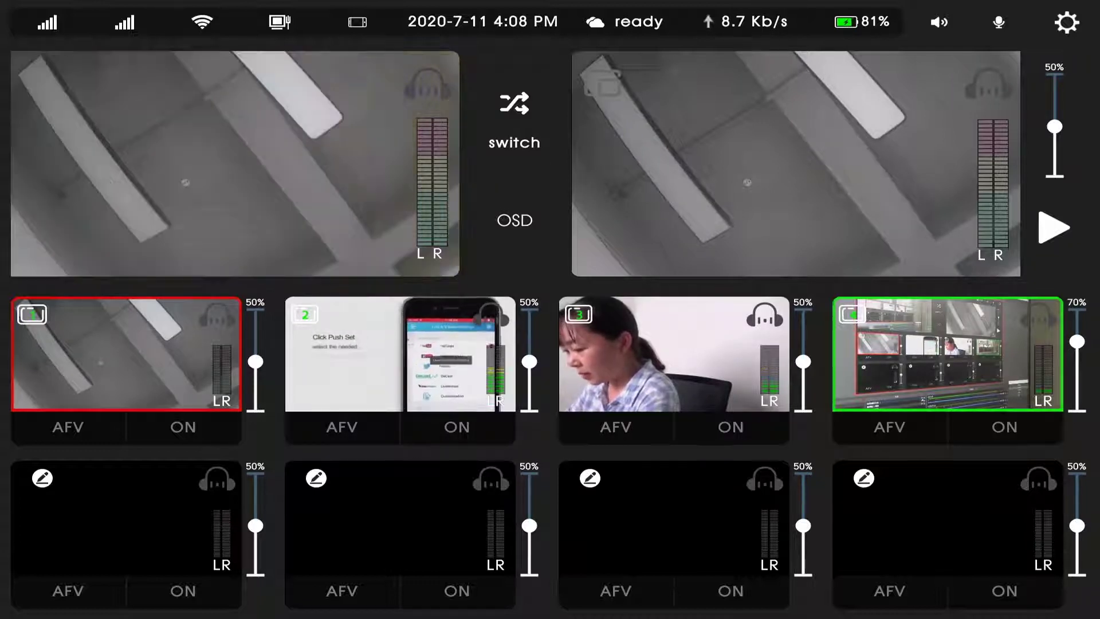
pyautogui.click(400, 354)
pyautogui.click(673, 354)
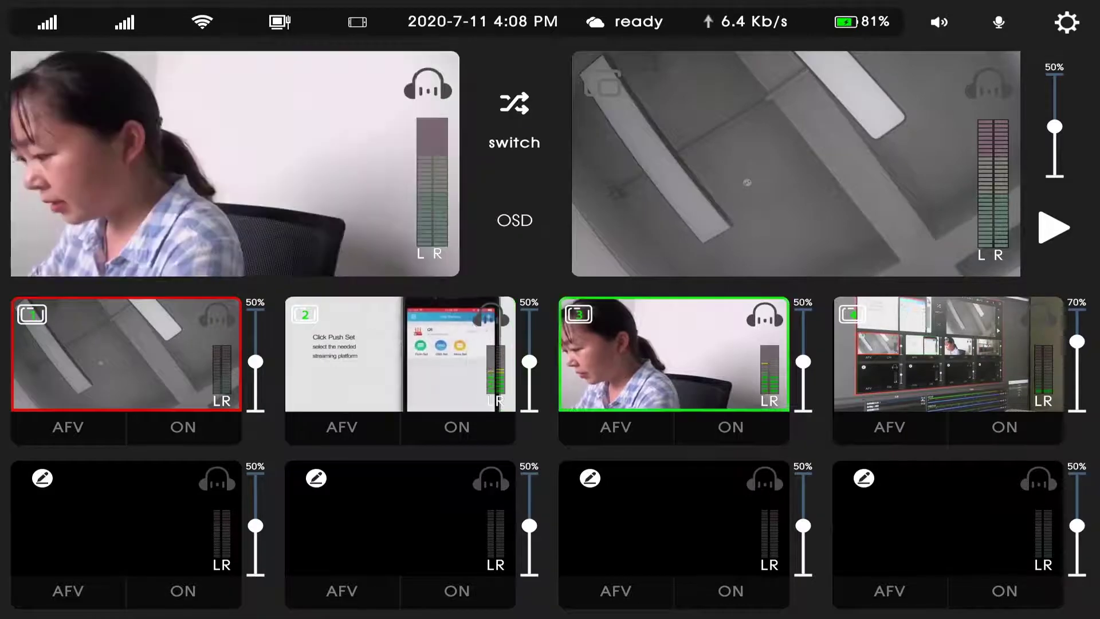
pyautogui.click(948, 354)
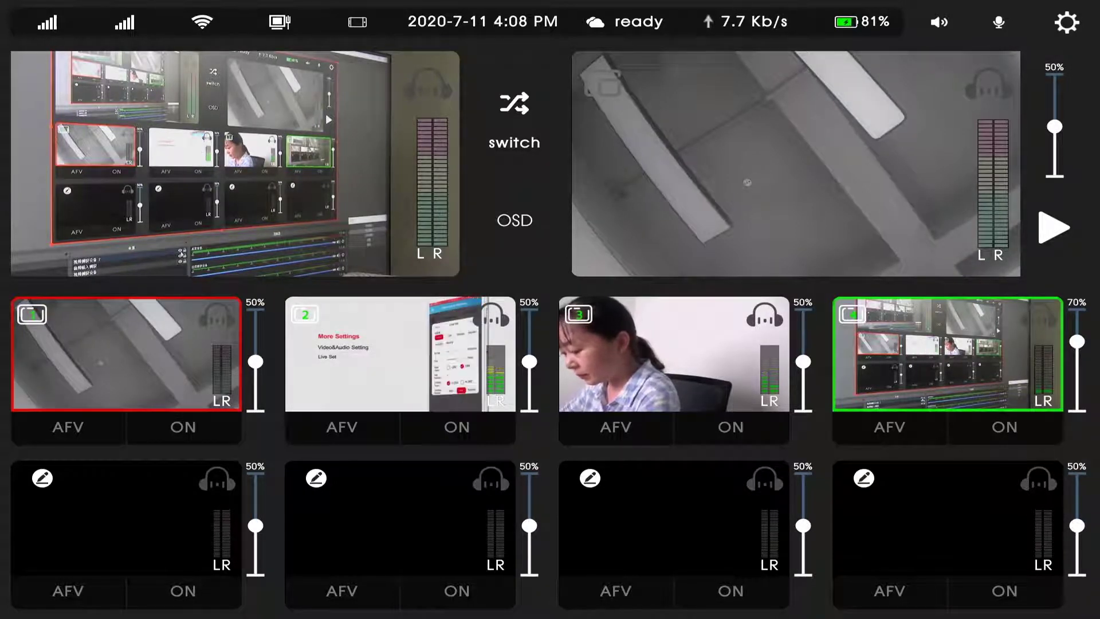
pyautogui.click(126, 518)
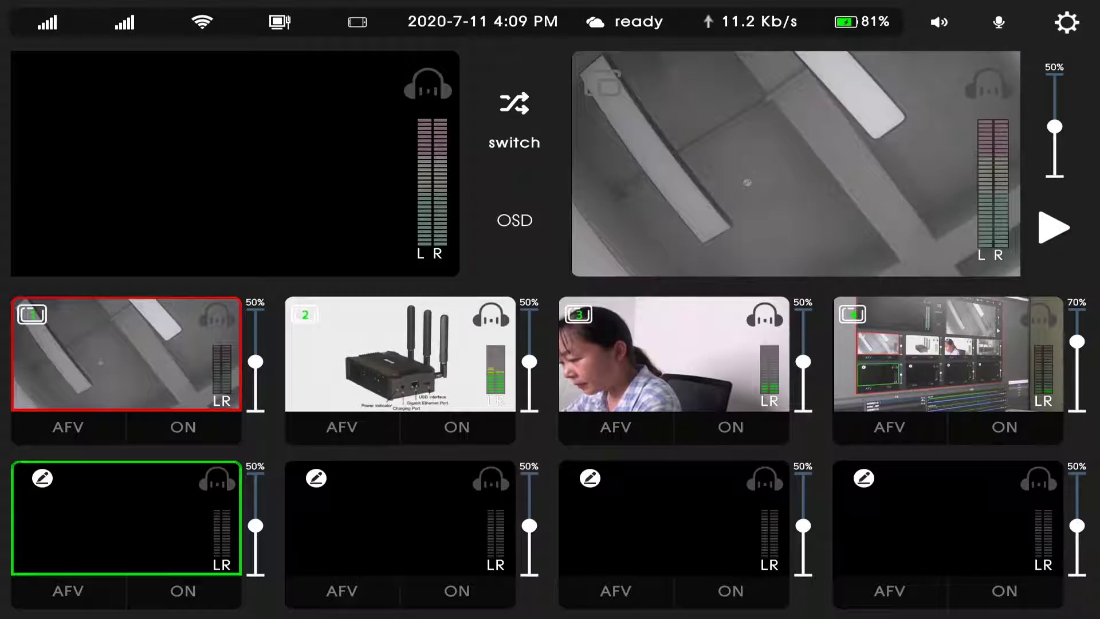
pyautogui.click(126, 354)
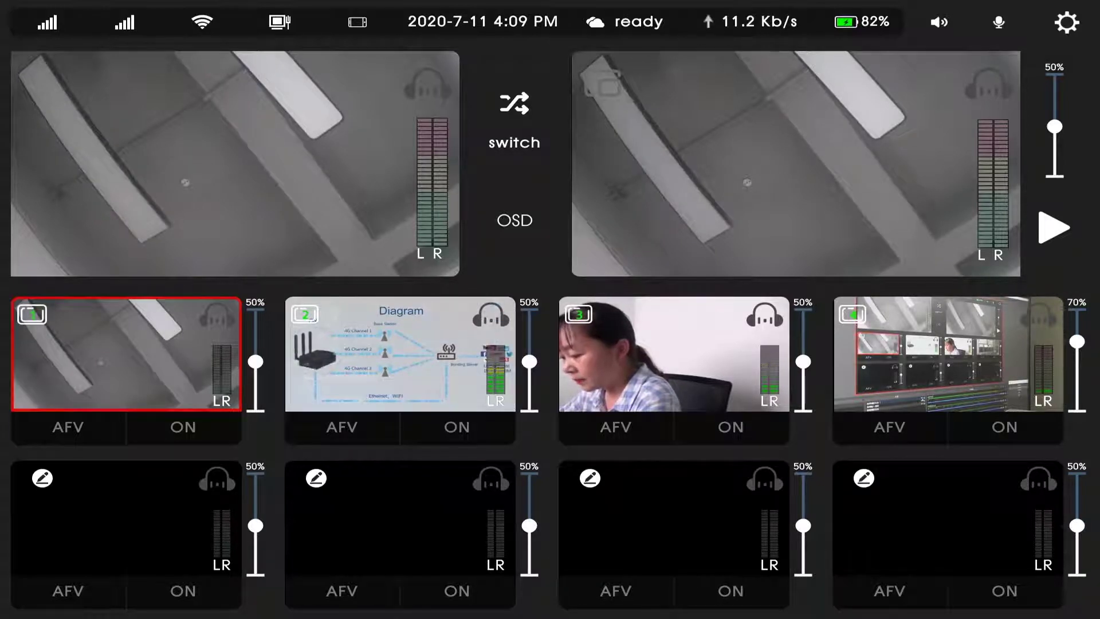
# Try AFV audio on channel 1, set its audio mode to ON, and raise its volume to 60%.
pyautogui.click(68, 427)
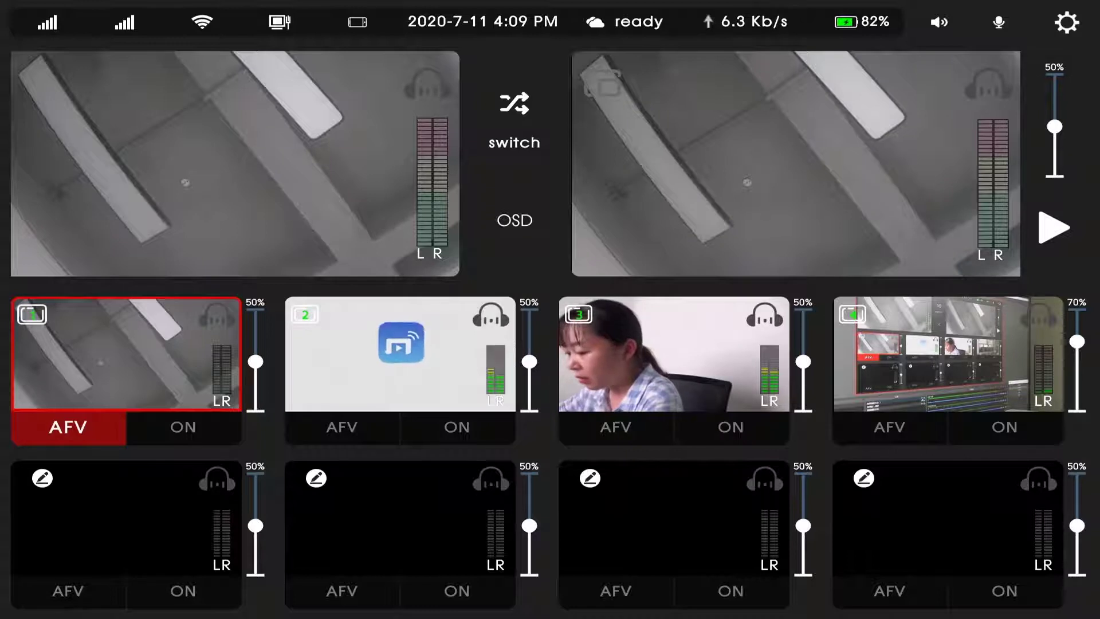
pyautogui.click(183, 427)
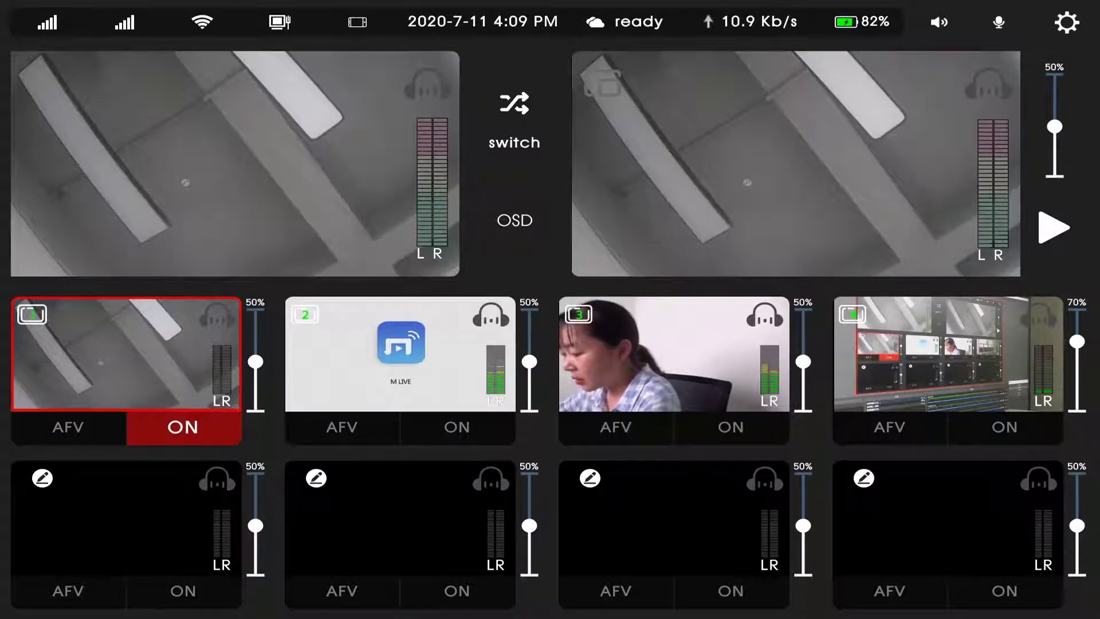
pyautogui.moveTo(256, 361)
pyautogui.mouseDown()
pyautogui.moveTo(256, 341)
pyautogui.moveTo(256, 391)
pyautogui.moveTo(256, 351)
pyautogui.mouseUp()
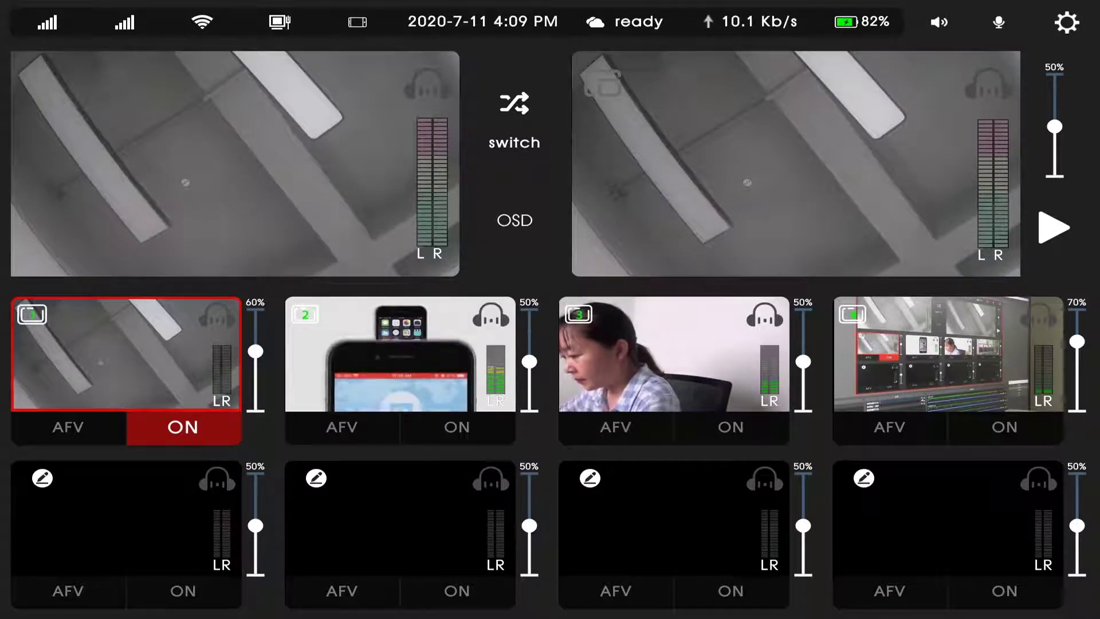
pyautogui.moveTo(256, 352)
pyautogui.mouseDown()
pyautogui.moveTo(255, 361)
pyautogui.moveTo(256, 351)
pyautogui.mouseUp()
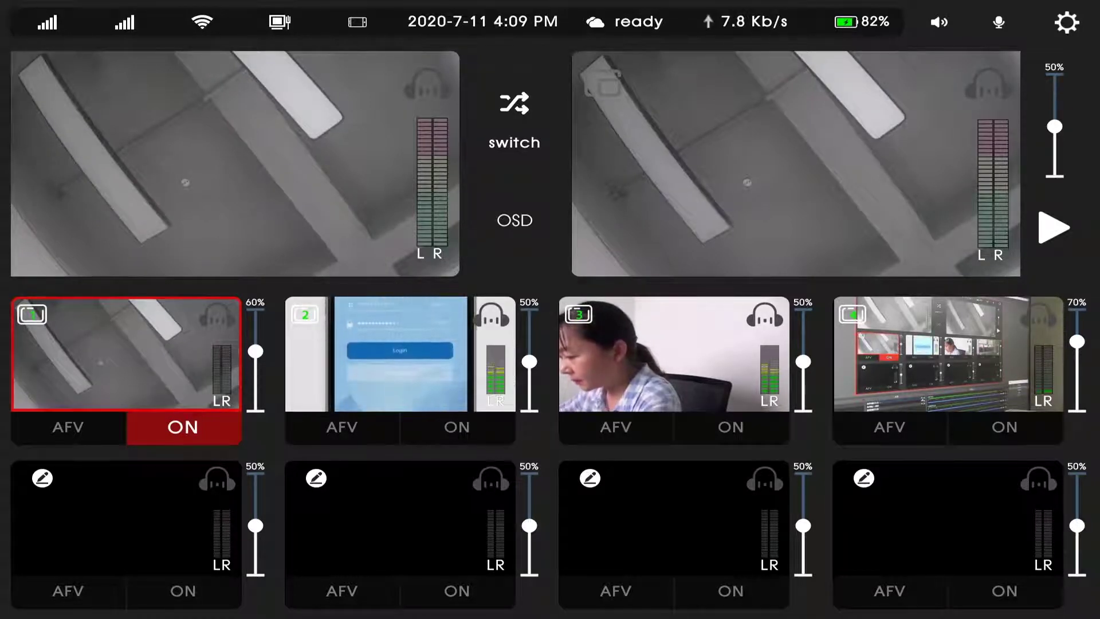
# Cue channel 2 and then channel 3 in preview, and switch channel 3 to the program output.
pyautogui.click(400, 354)
pyautogui.click(674, 354)
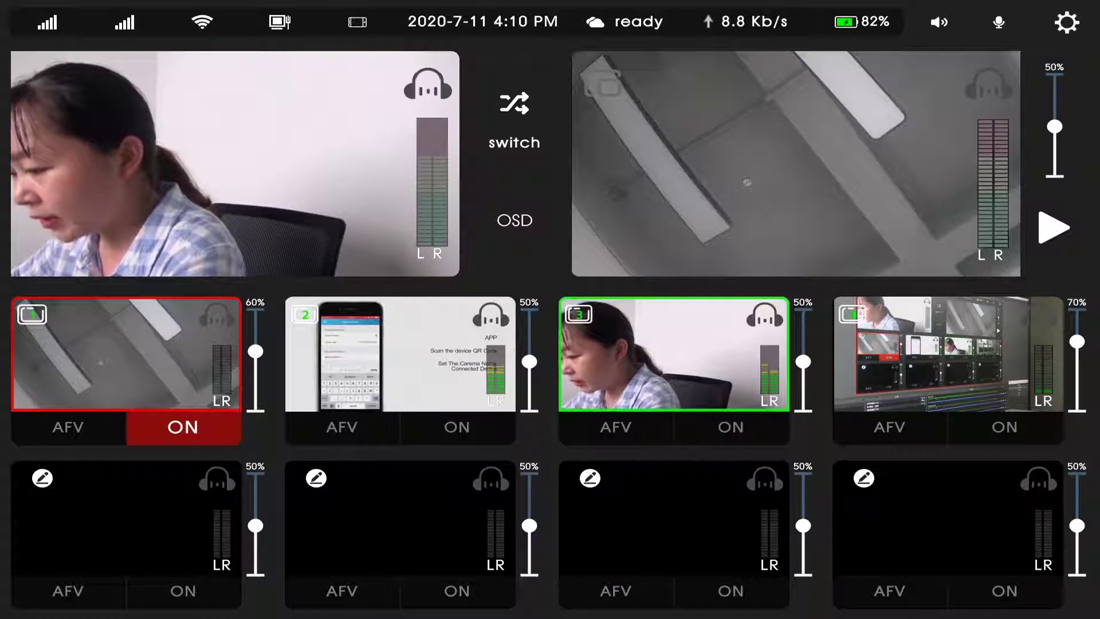
pyautogui.click(515, 119)
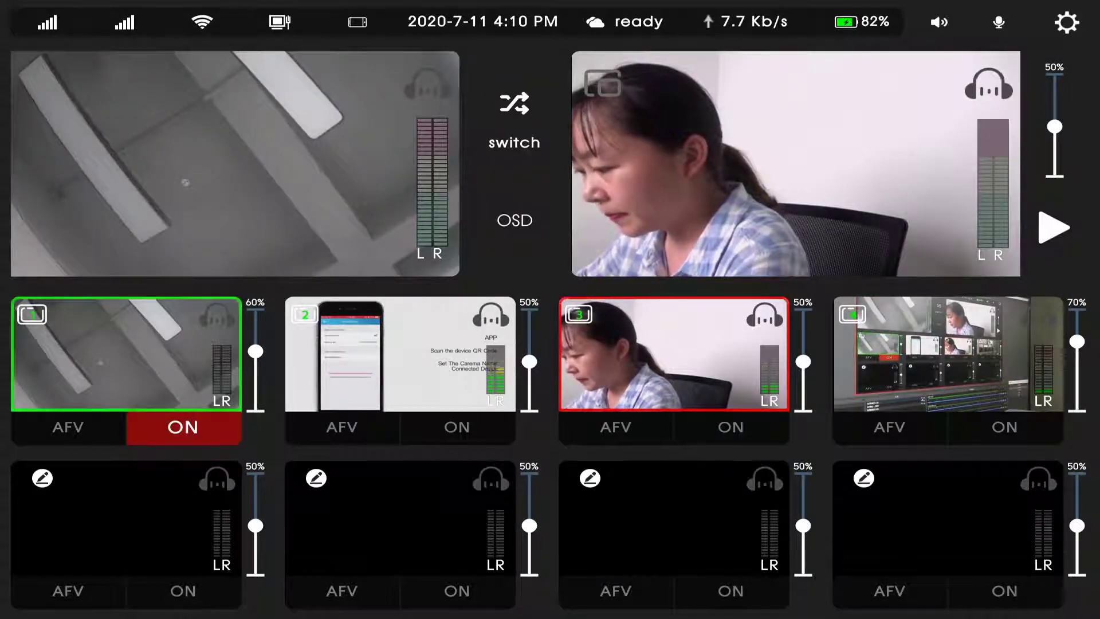
# Cue channel 2 and then channel 1 in preview, and switch channel 1 back to the program output.
pyautogui.click(400, 354)
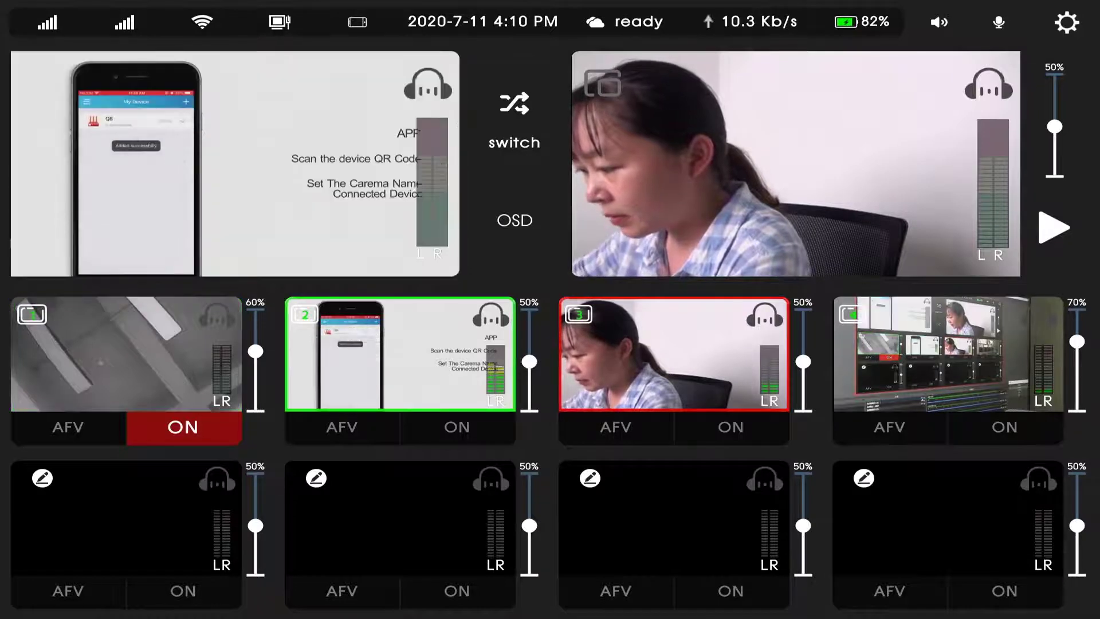
pyautogui.click(126, 354)
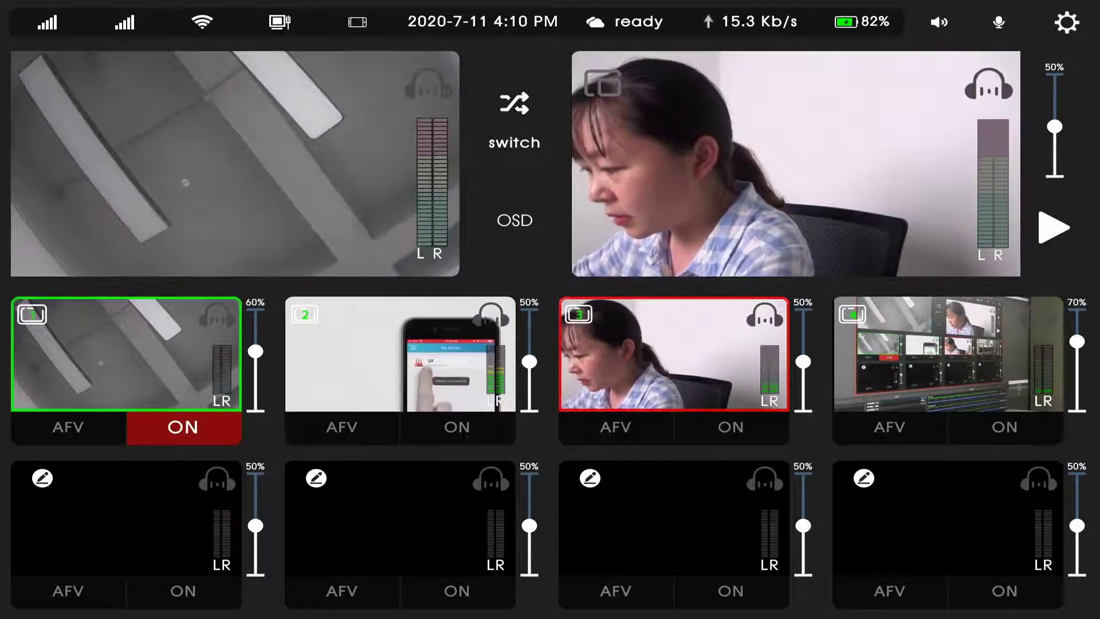
pyautogui.click(515, 119)
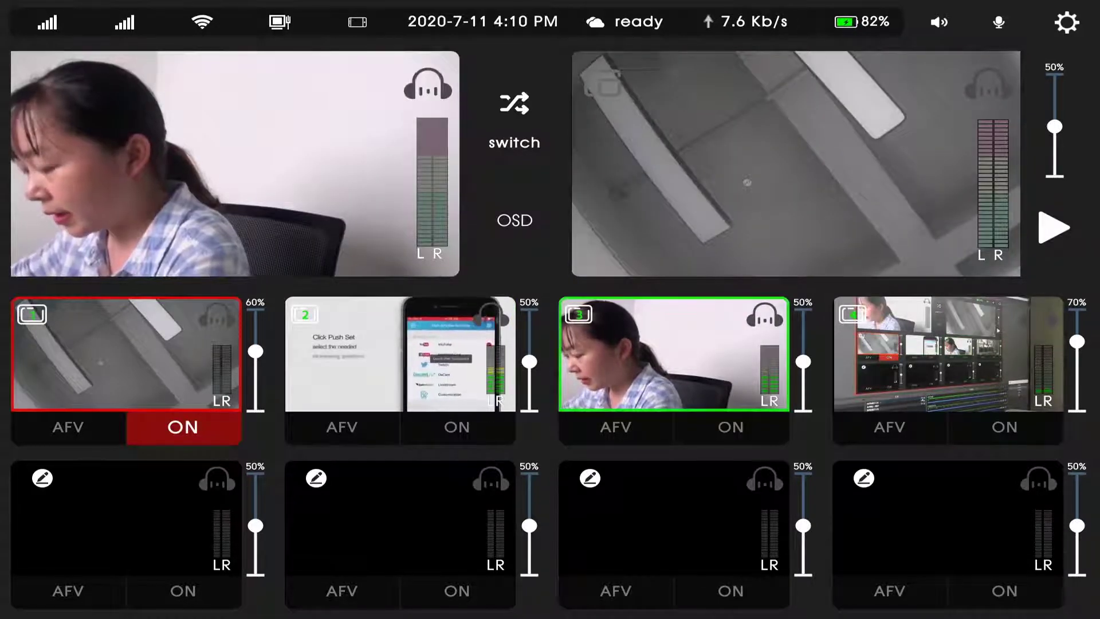
# Cue channel 2 in preview and swap it with channel 1 repeatedly, leaving channel 2 on the program output.
pyautogui.click(400, 354)
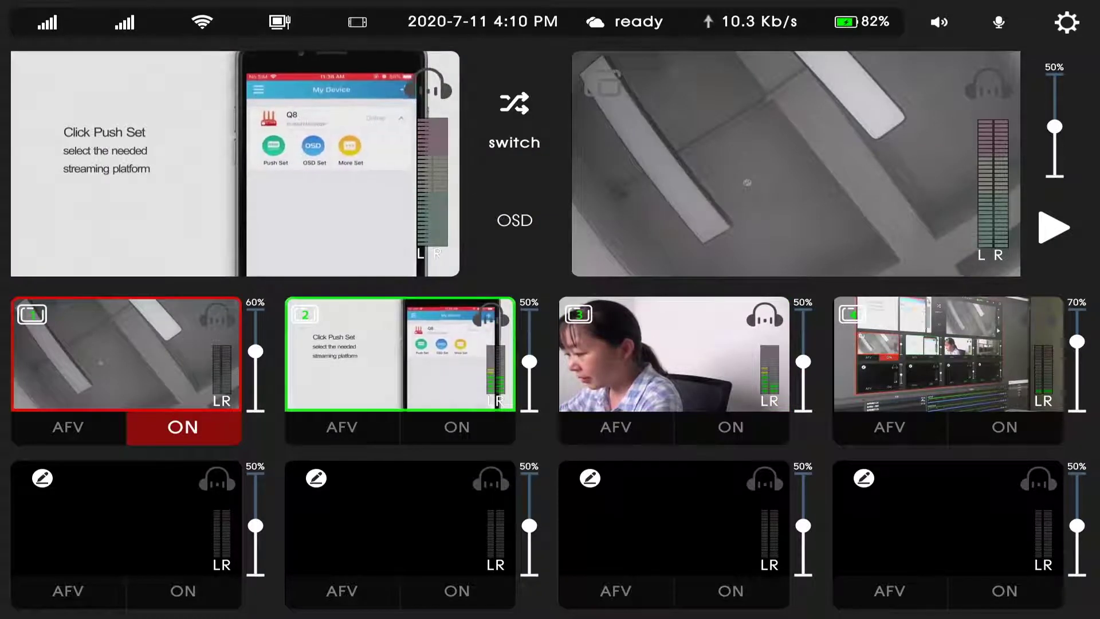
pyautogui.click(514, 119)
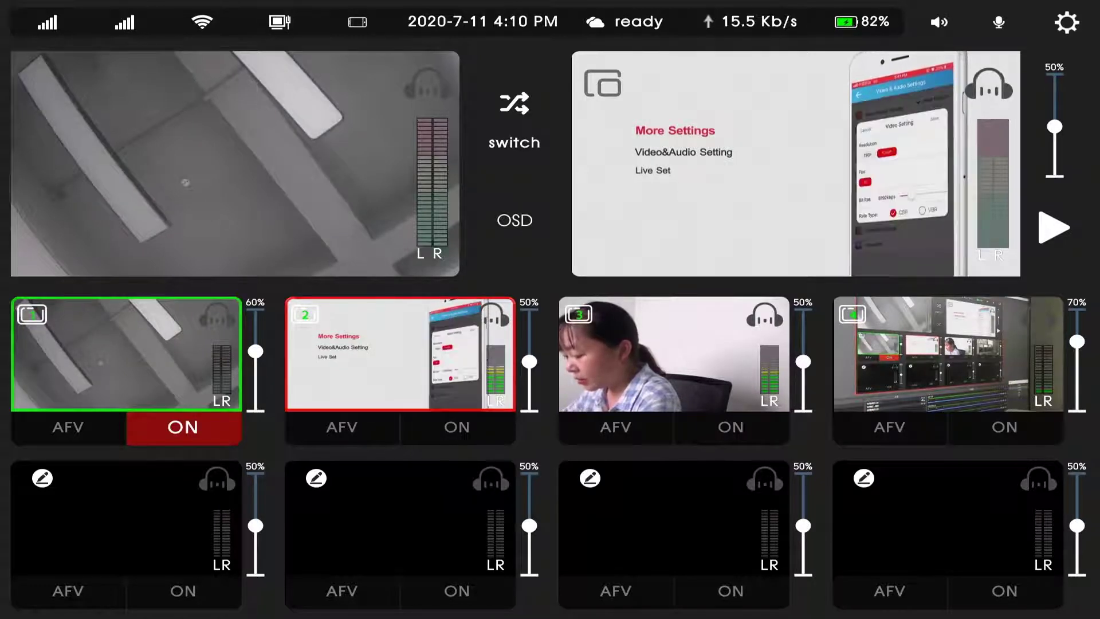
pyautogui.click(514, 103)
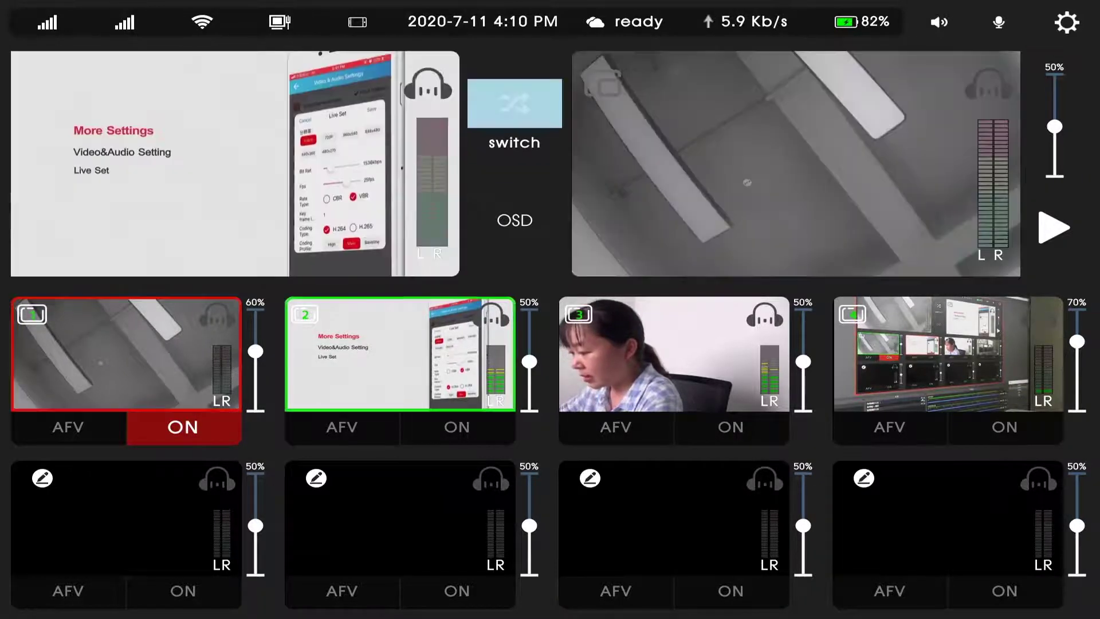
pyautogui.click(514, 103)
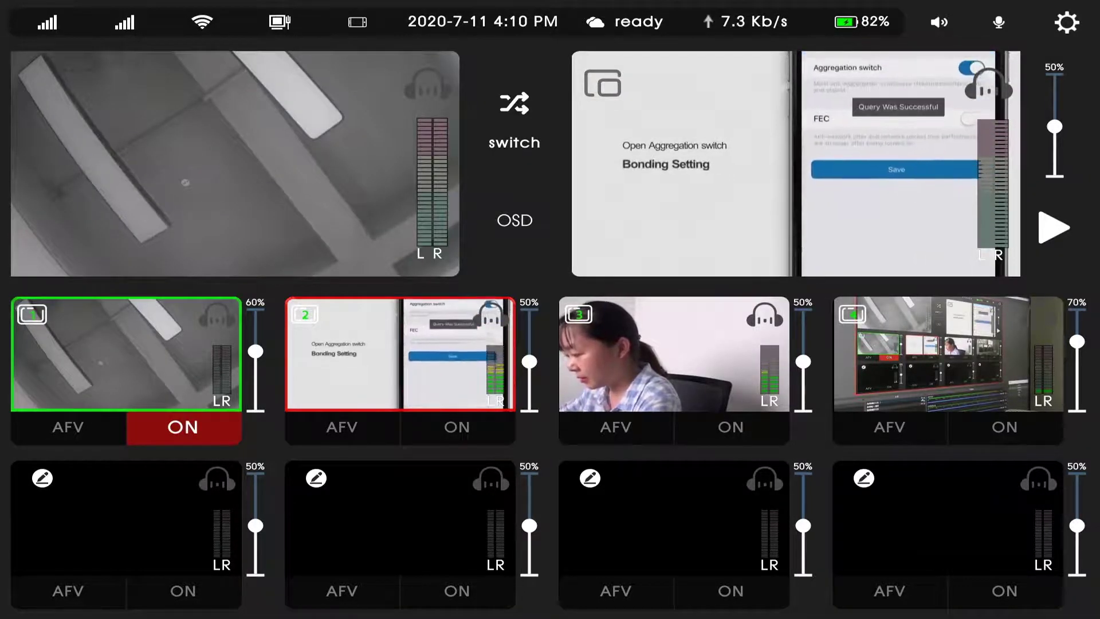
# Examine the network settings for 4G, Lan, Wifi and Aggregation, and return to the 4G settings.
pyautogui.click(1067, 22)
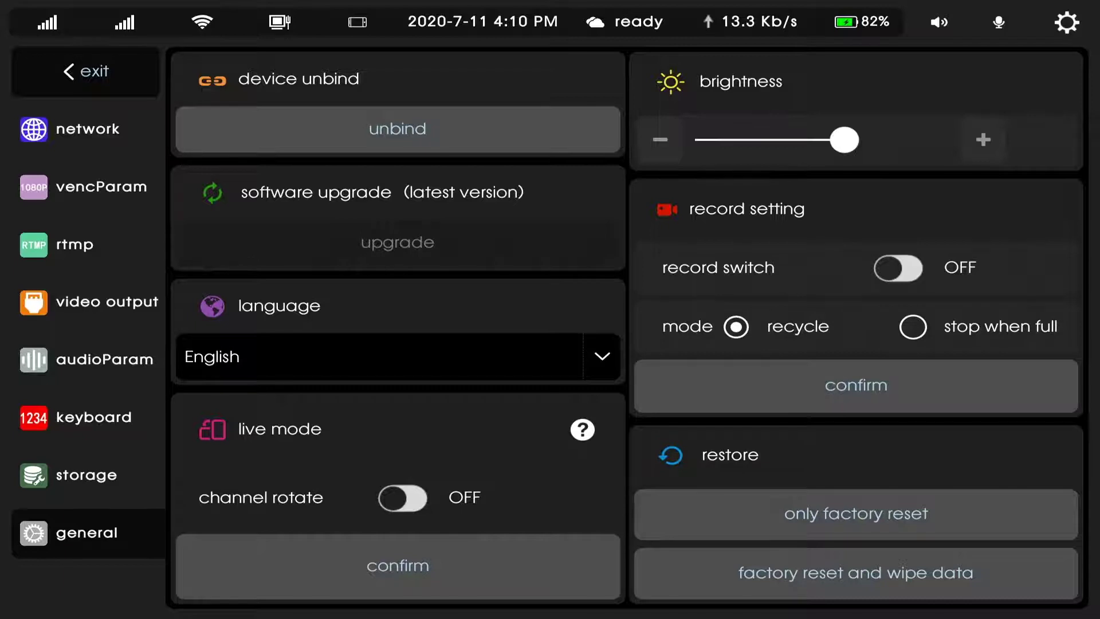
pyautogui.click(87, 130)
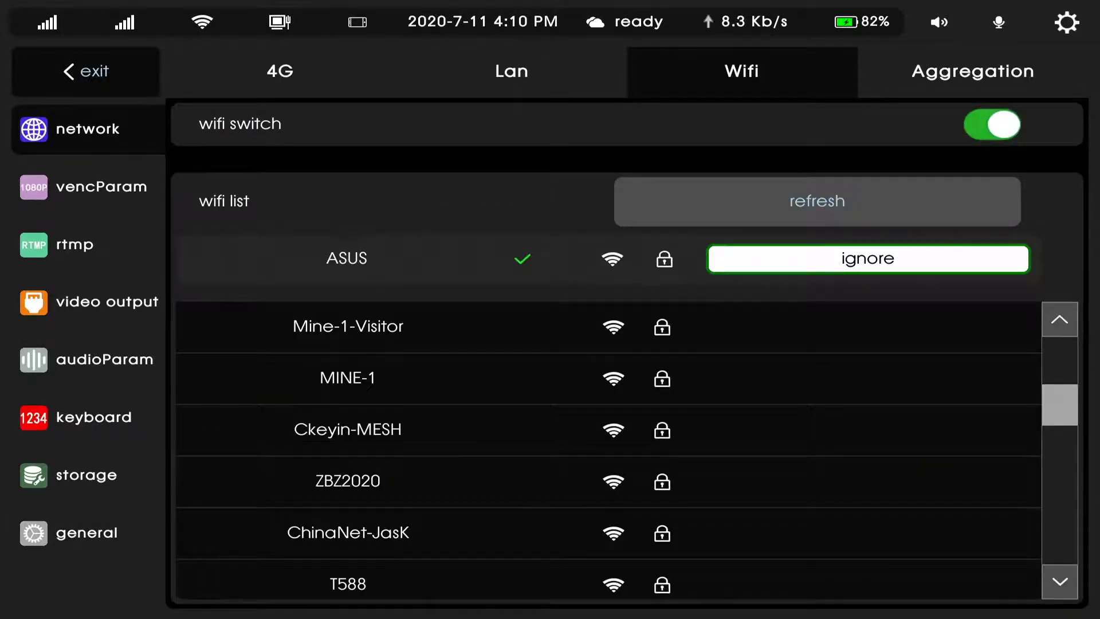
pyautogui.click(280, 71)
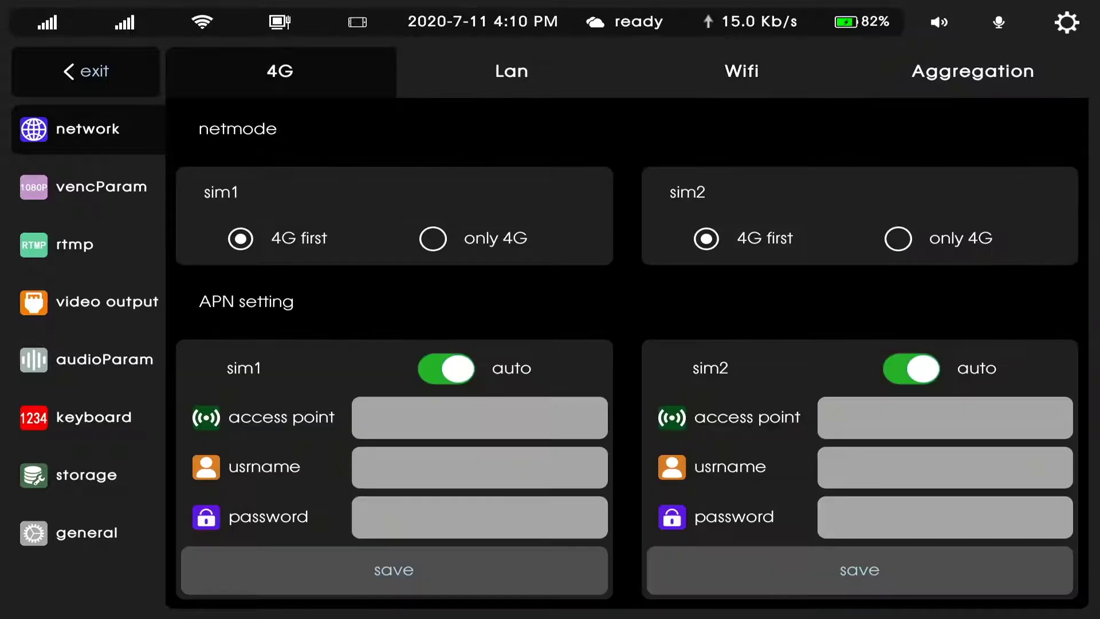
pyautogui.click(512, 71)
pyautogui.click(742, 71)
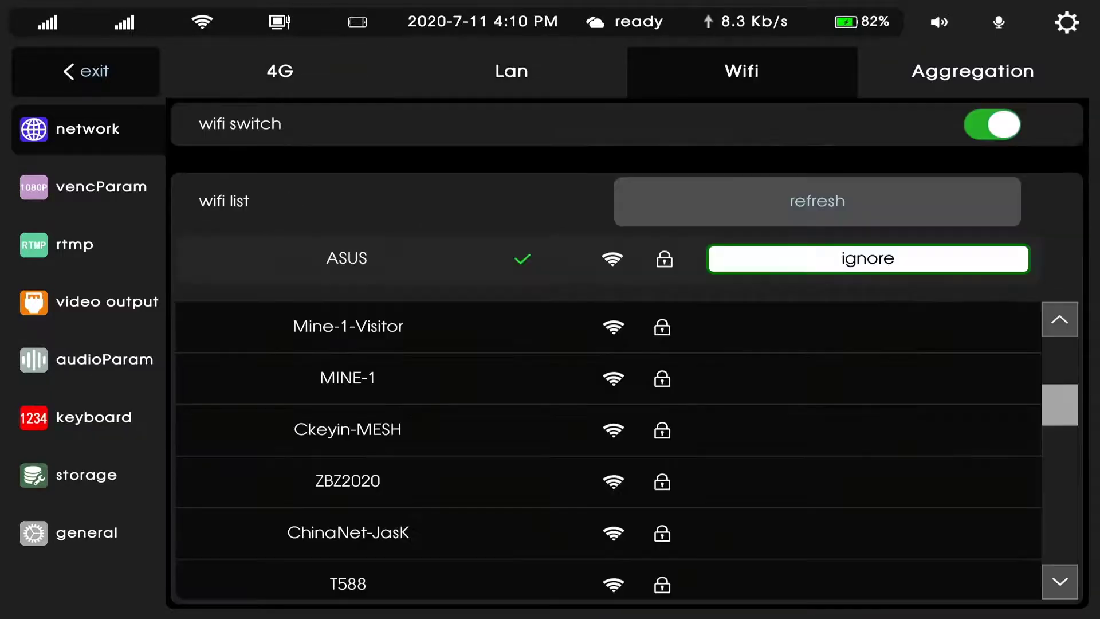
pyautogui.click(973, 71)
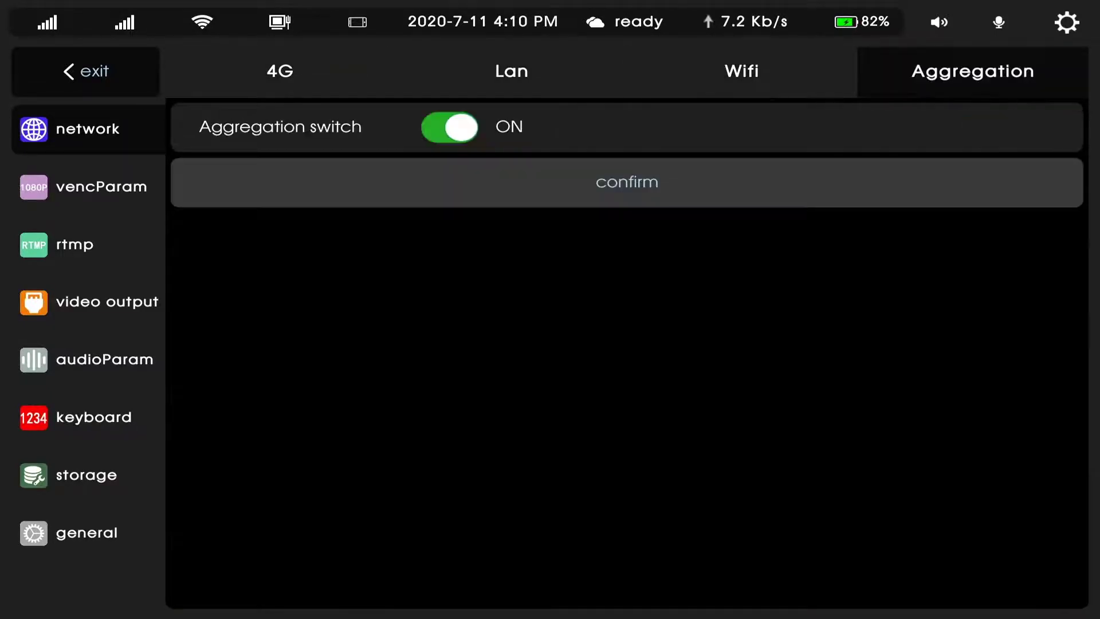
pyautogui.click(279, 71)
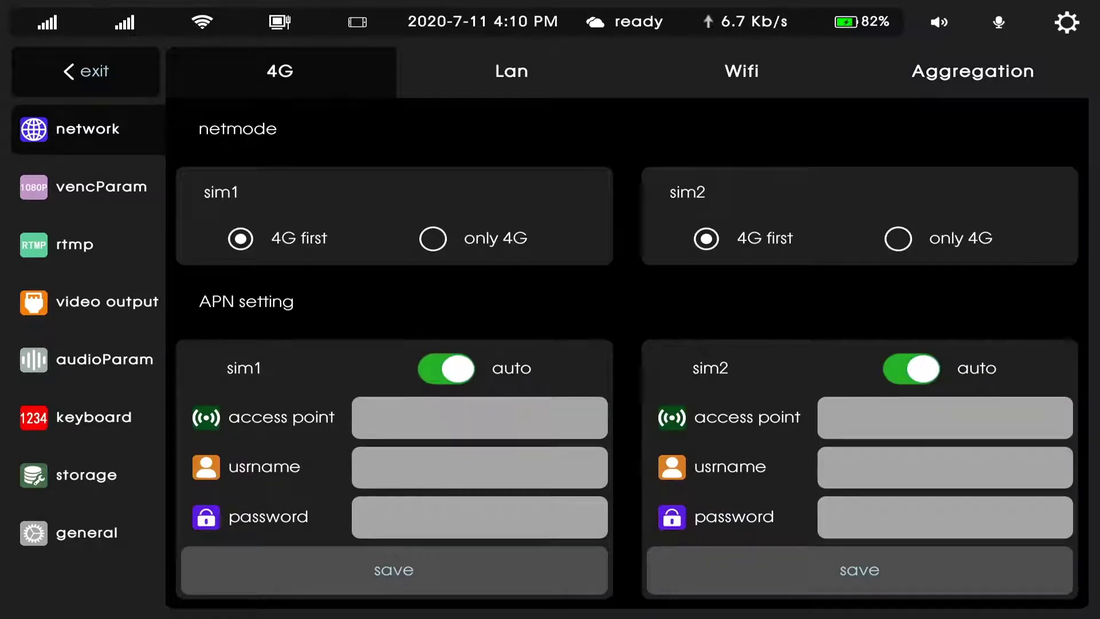
# Set the live encoding parameters to 480X270 resolution, 2940 kbps bitrate and 48 fps frame rate, trying 720P first.
pyautogui.click(87, 187)
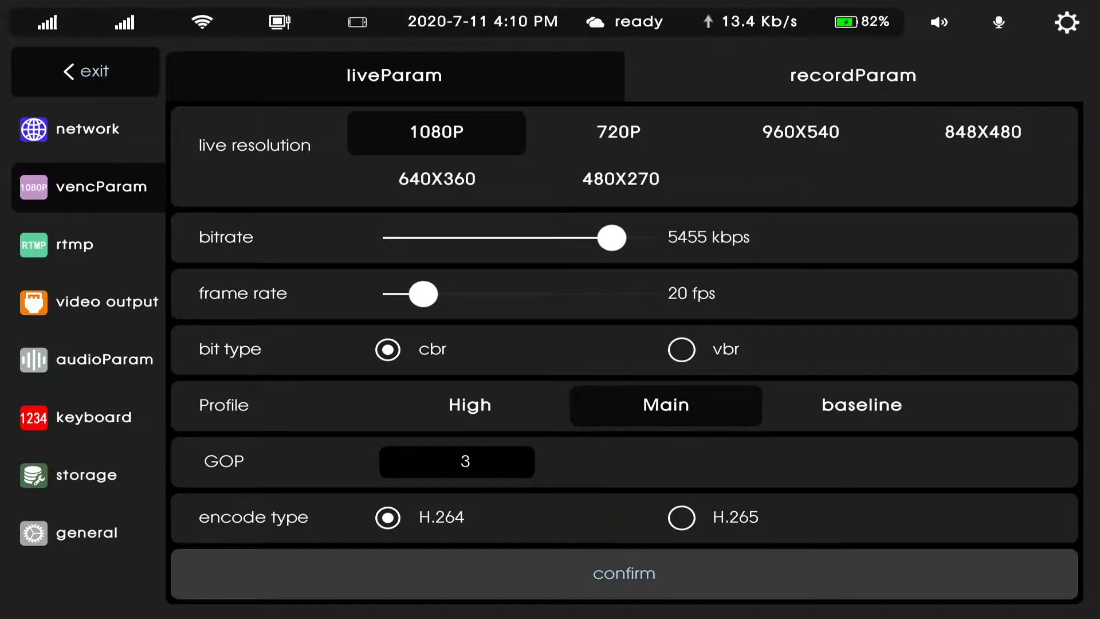
pyautogui.click(619, 132)
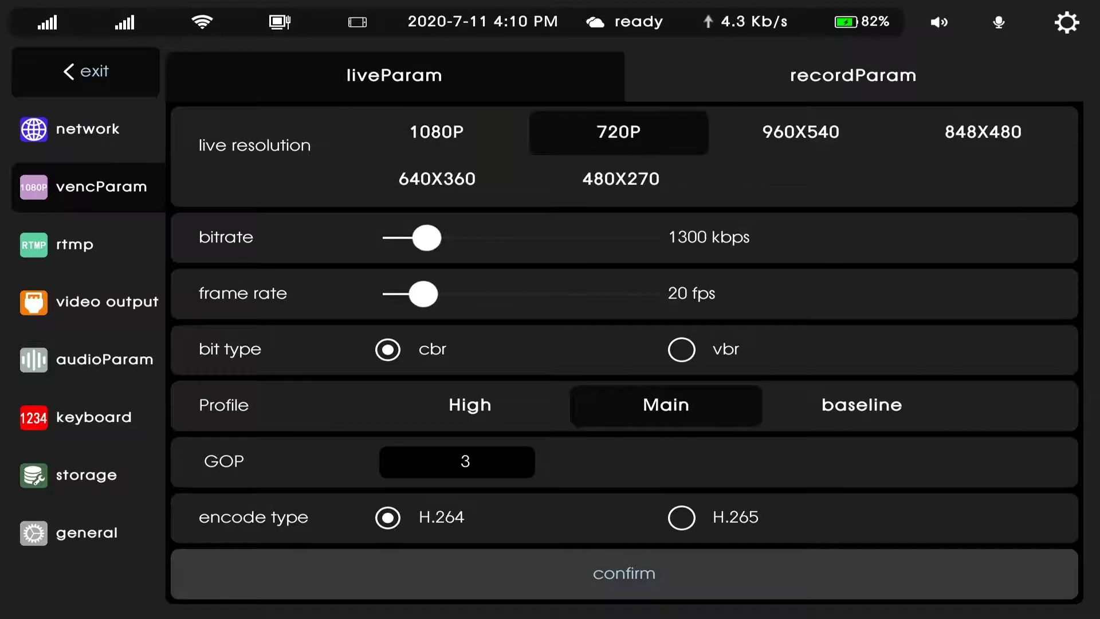
pyautogui.click(621, 179)
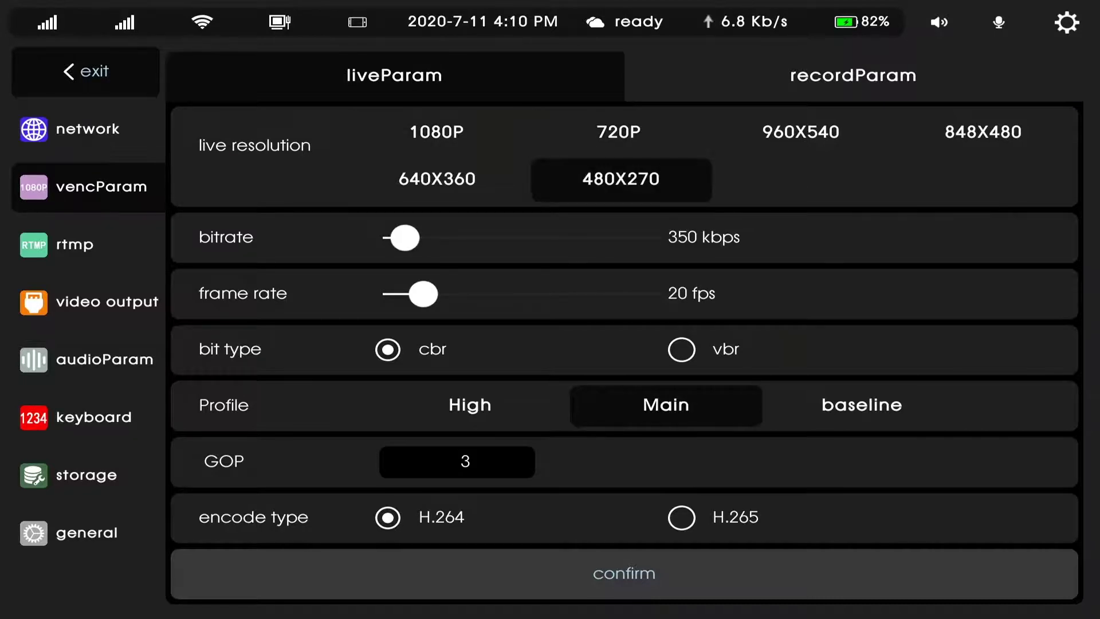
pyautogui.moveTo(405, 237); pyautogui.dragTo(510, 237)
pyautogui.moveTo(423, 294); pyautogui.dragTo(577, 294)
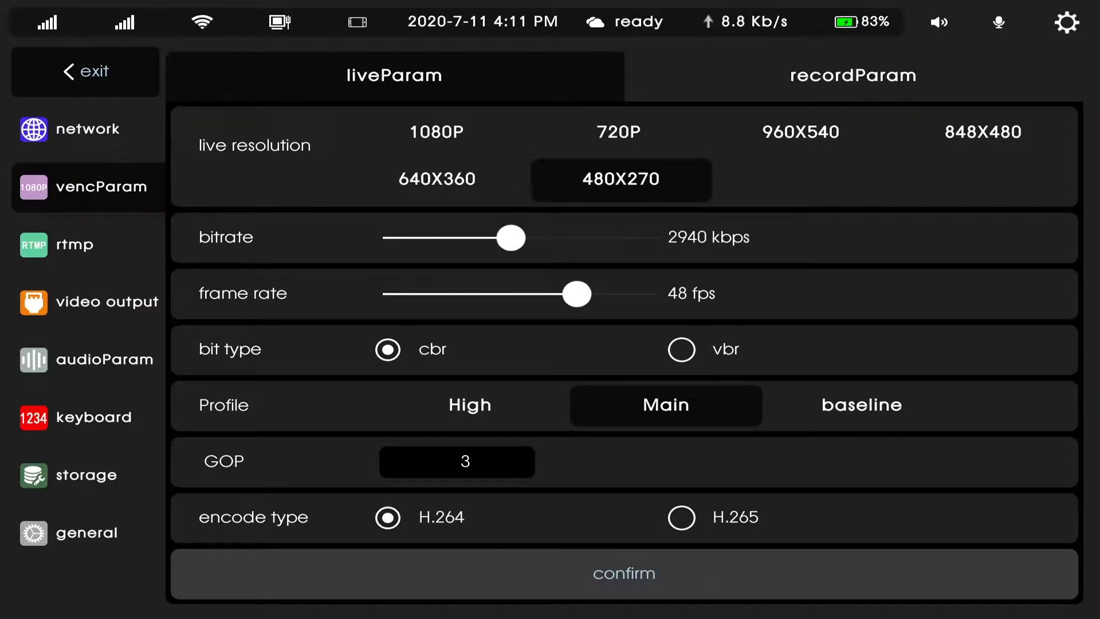
# Set the live stream's bit type to vbr and its encoding profile to baseline.
pyautogui.click(682, 350)
pyautogui.click(388, 349)
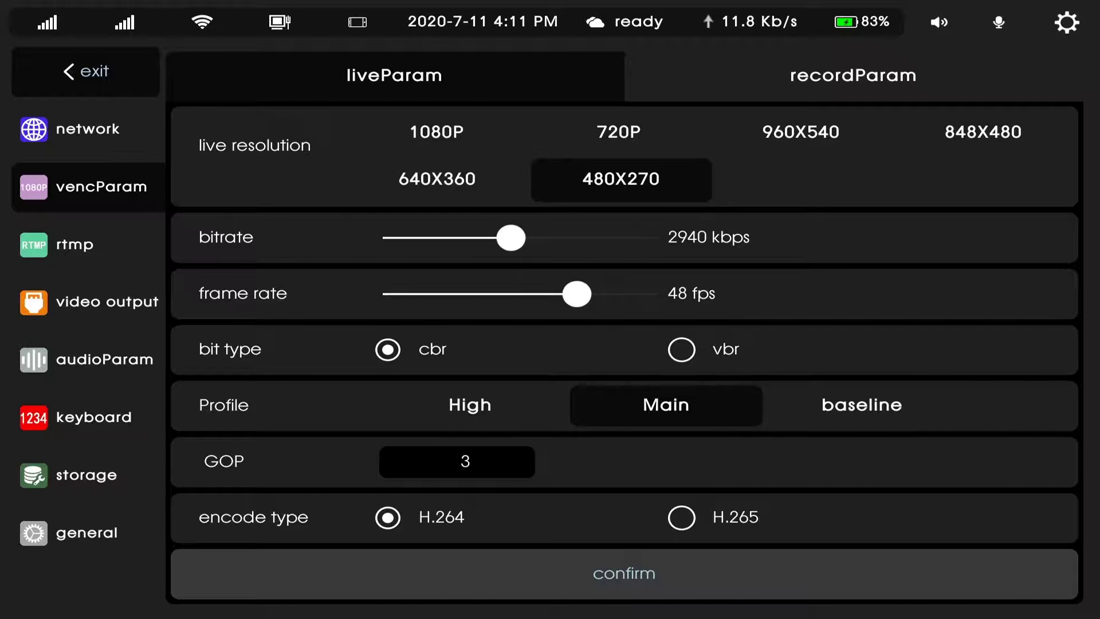
pyautogui.click(681, 349)
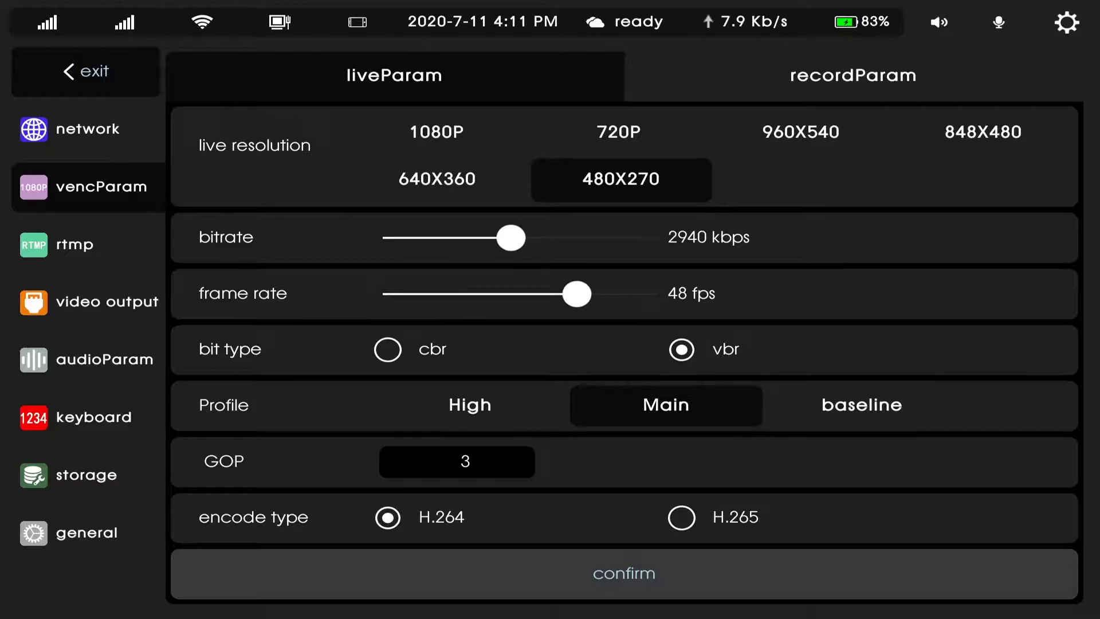
pyautogui.click(470, 406)
pyautogui.click(666, 405)
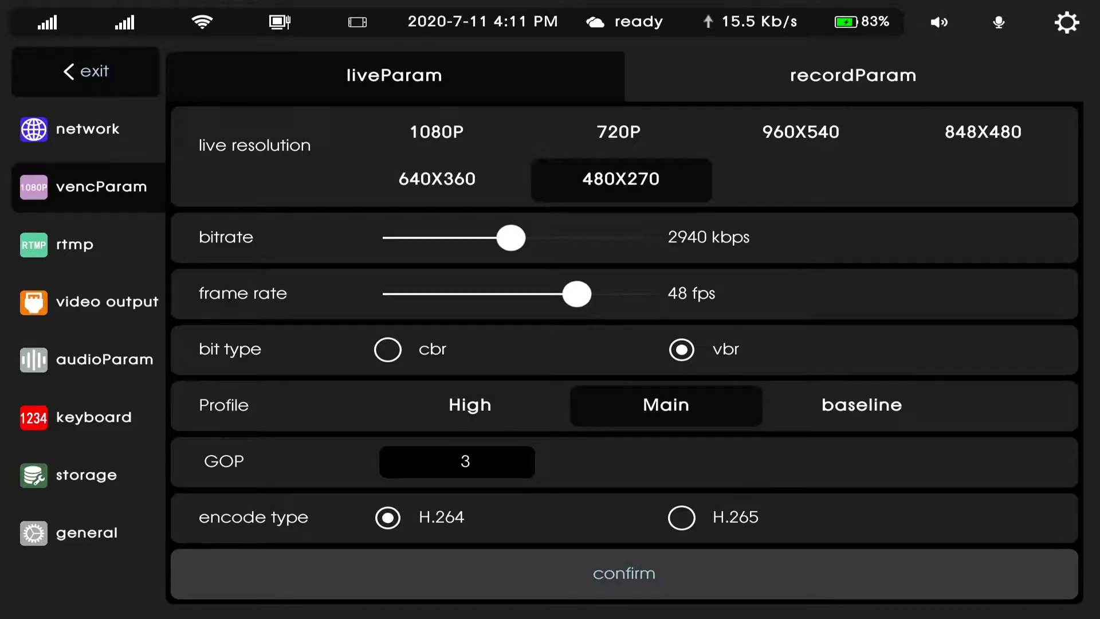
pyautogui.click(862, 405)
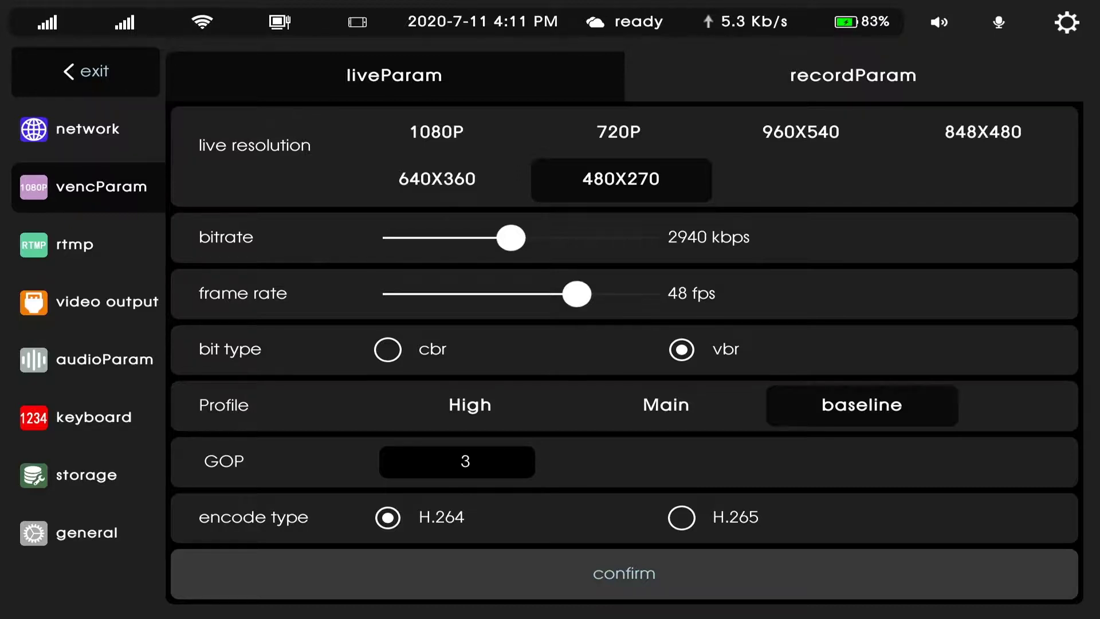
# Examine the RTMP push settings and the video output's resolution options, and reselect 1080P(60Fps).
pyautogui.click(83, 245)
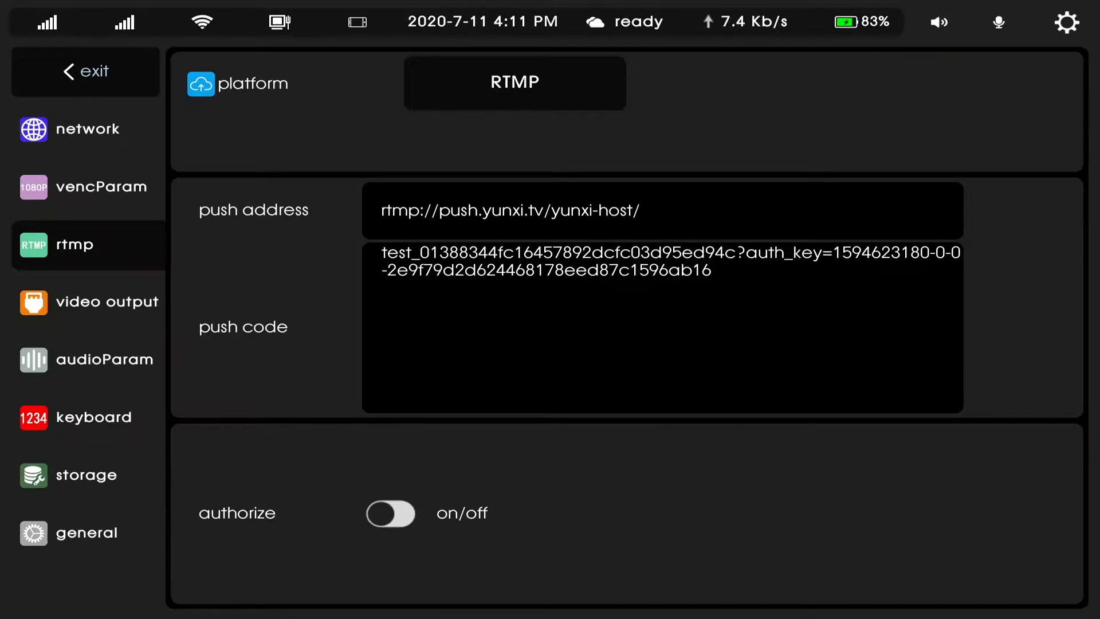
pyautogui.click(88, 302)
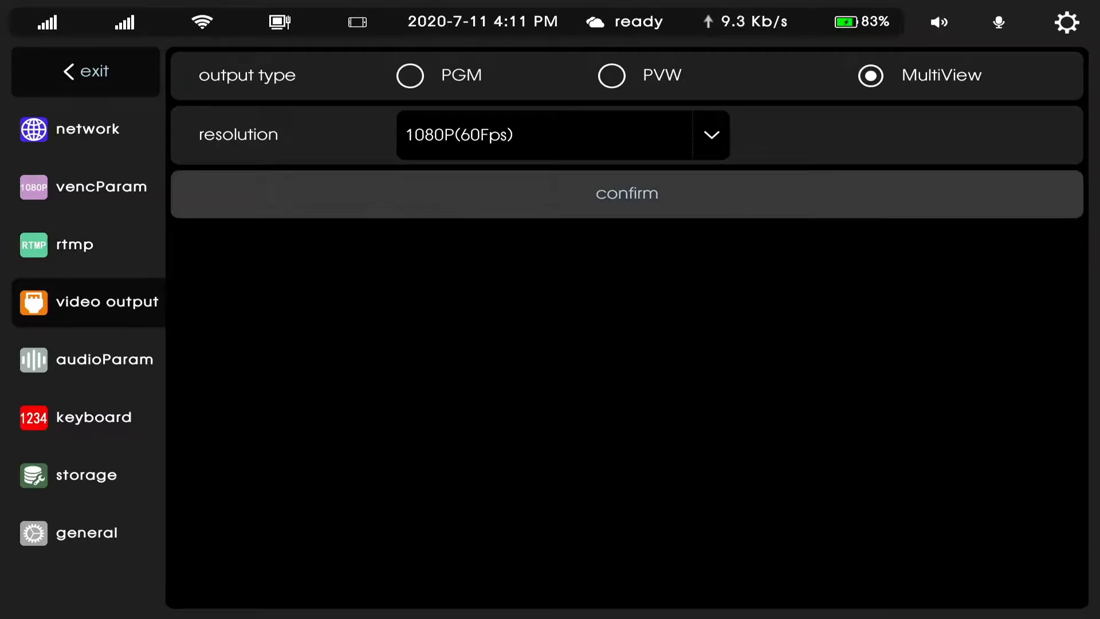
pyautogui.click(711, 135)
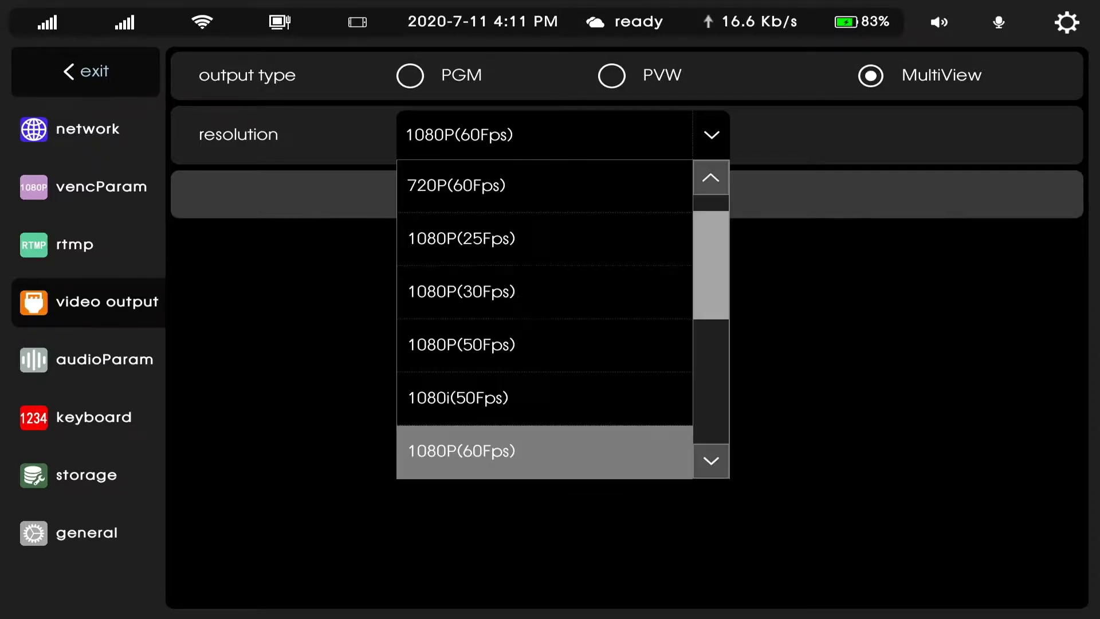
pyautogui.click(544, 452)
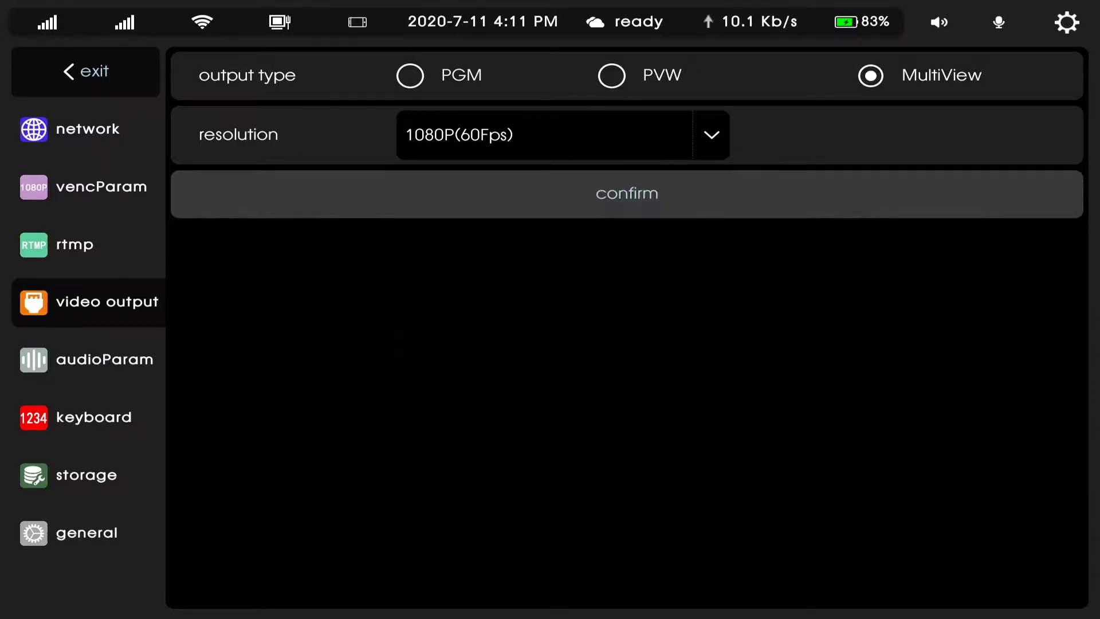
# Set the bit rate in the audio parameters to Auto.
pyautogui.click(88, 360)
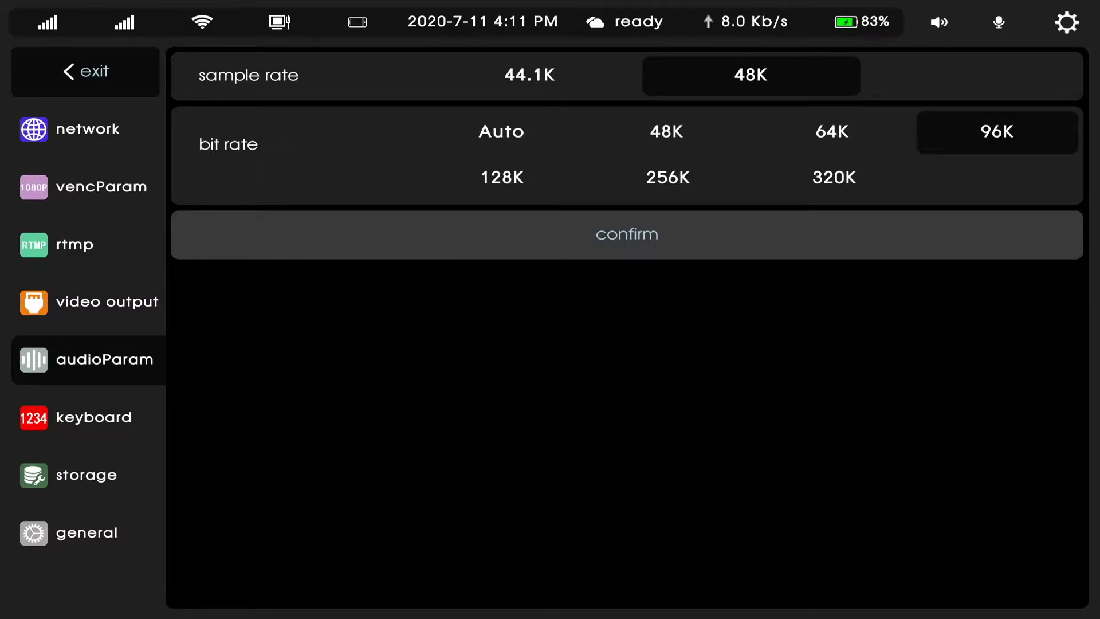
pyautogui.click(501, 132)
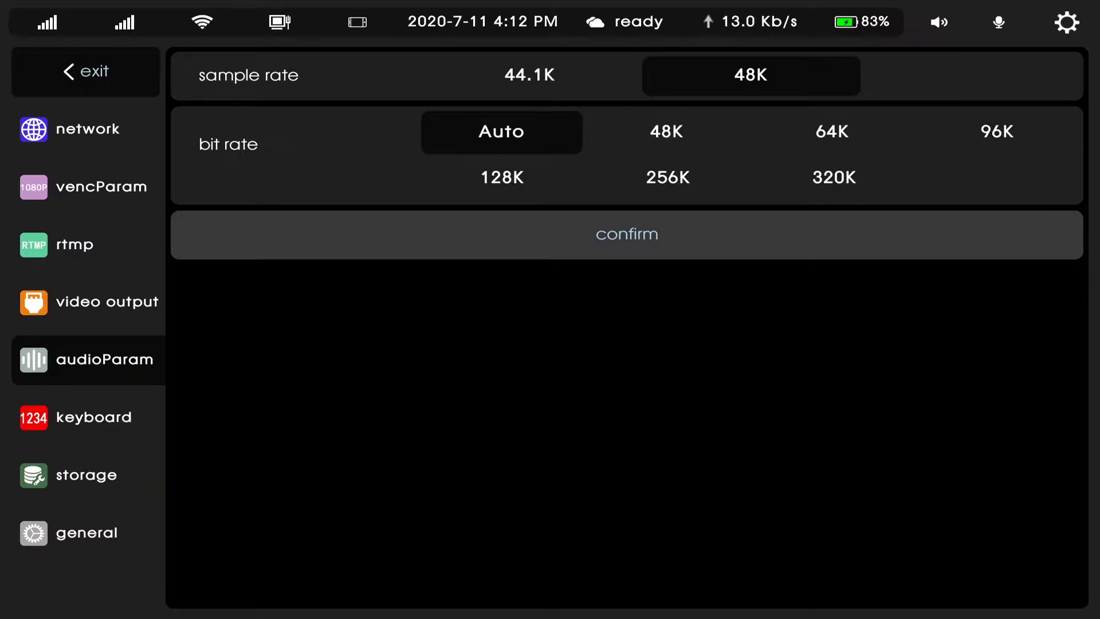
# Assign keyboard keys 1 and 2 to net-1 and net-2, and return them to local-1 and local-2.
pyautogui.click(93, 418)
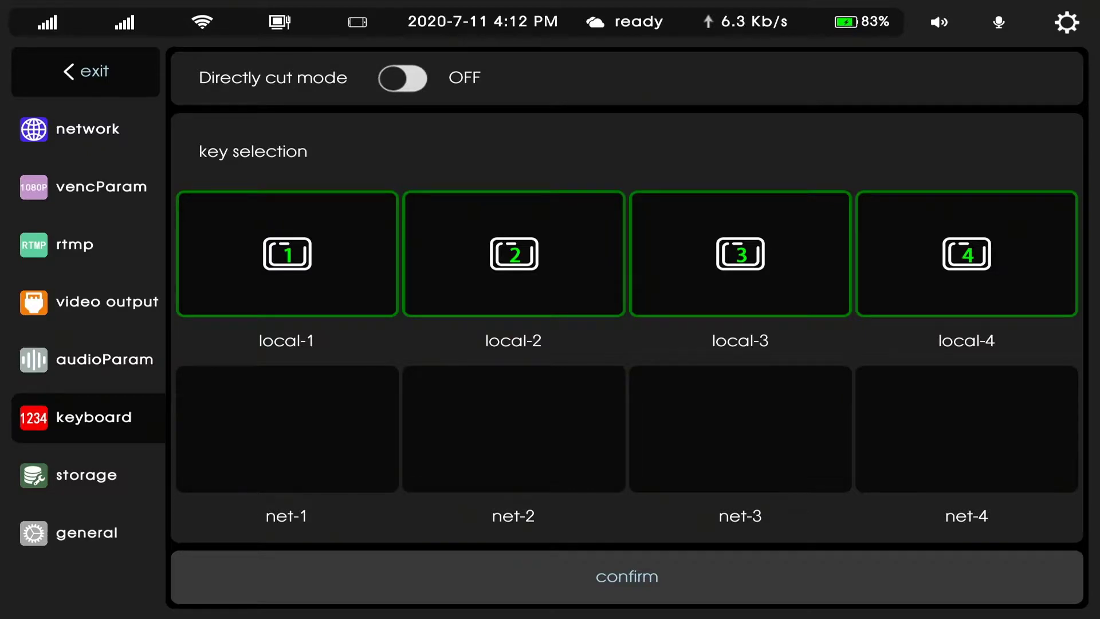
pyautogui.click(287, 429)
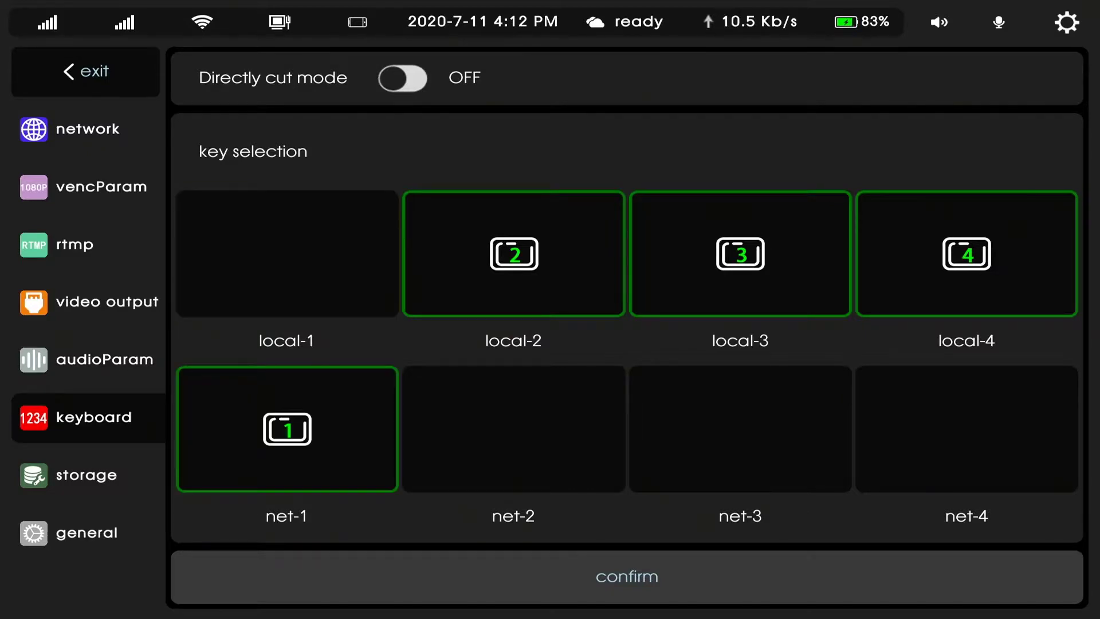
pyautogui.click(514, 430)
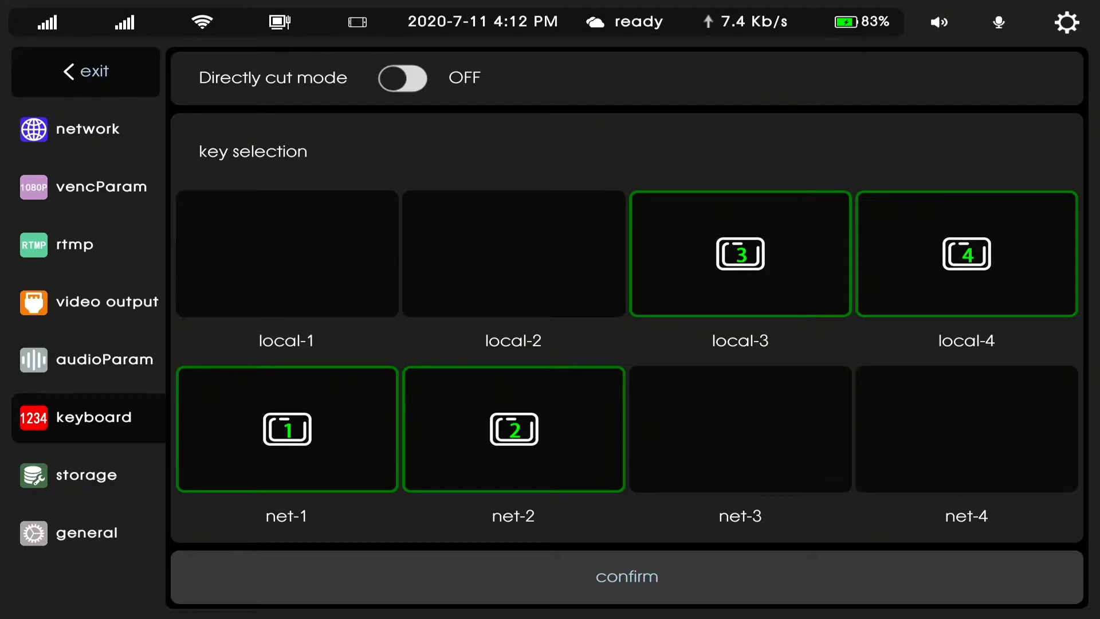
pyautogui.click(287, 429)
pyautogui.click(514, 429)
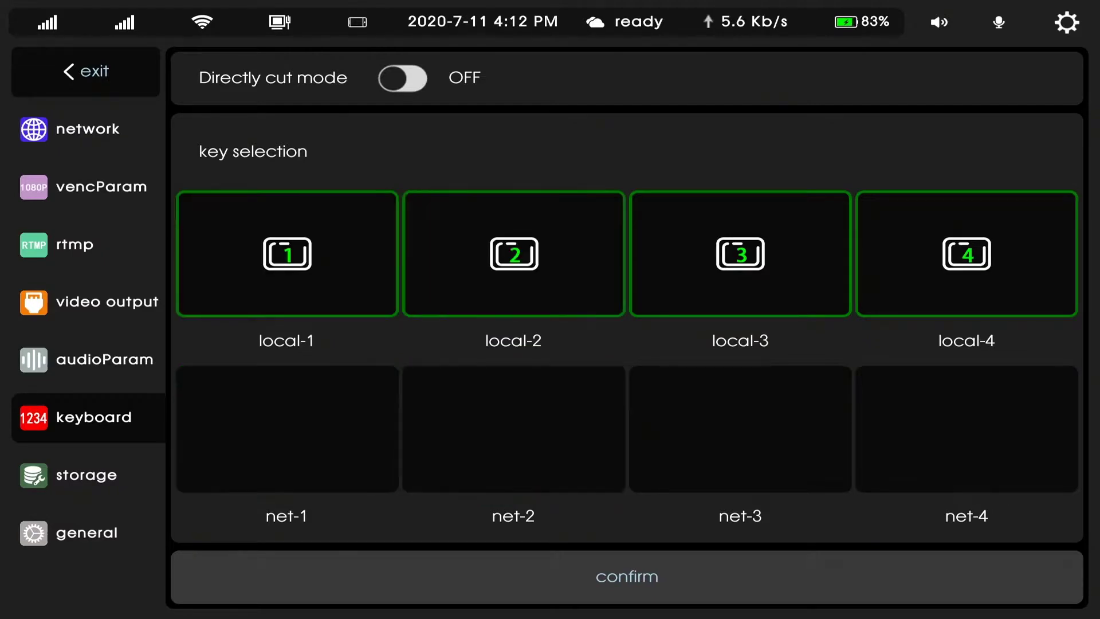
# Examine the storage settings and the general settings with their language options, and return to the main switcher view.
pyautogui.click(86, 475)
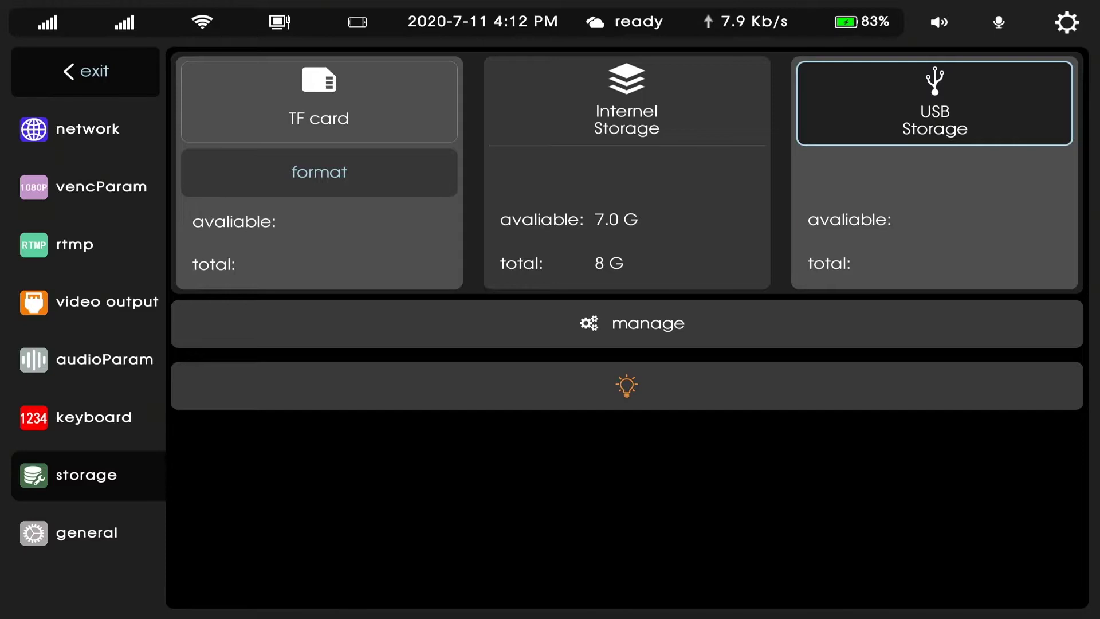
pyautogui.click(86, 533)
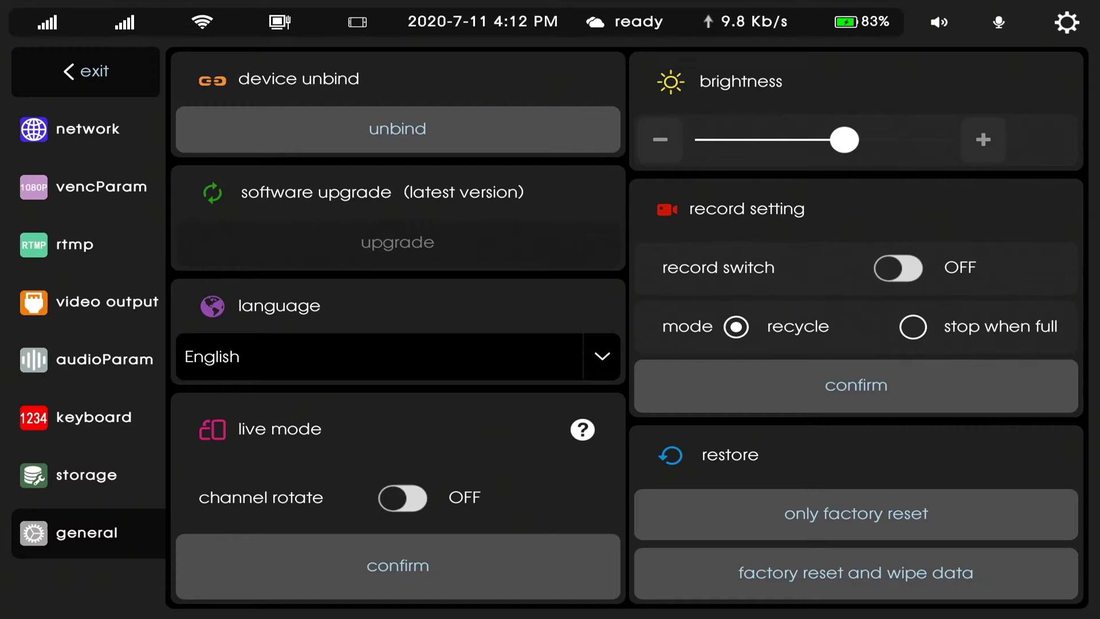
pyautogui.click(603, 356)
pyautogui.click(602, 357)
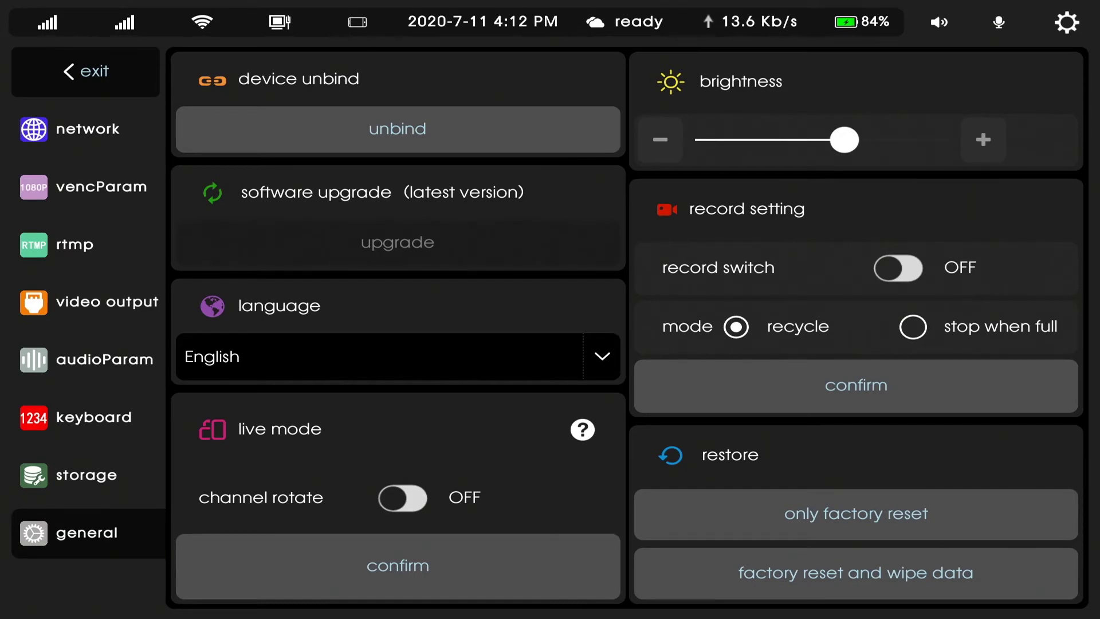
pyautogui.click(86, 71)
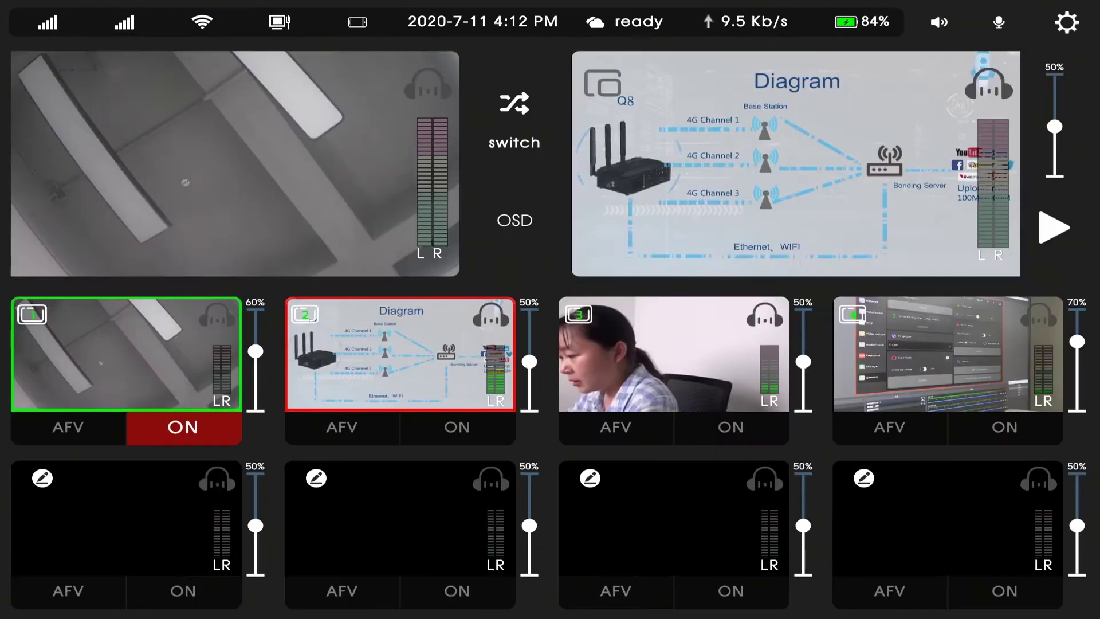